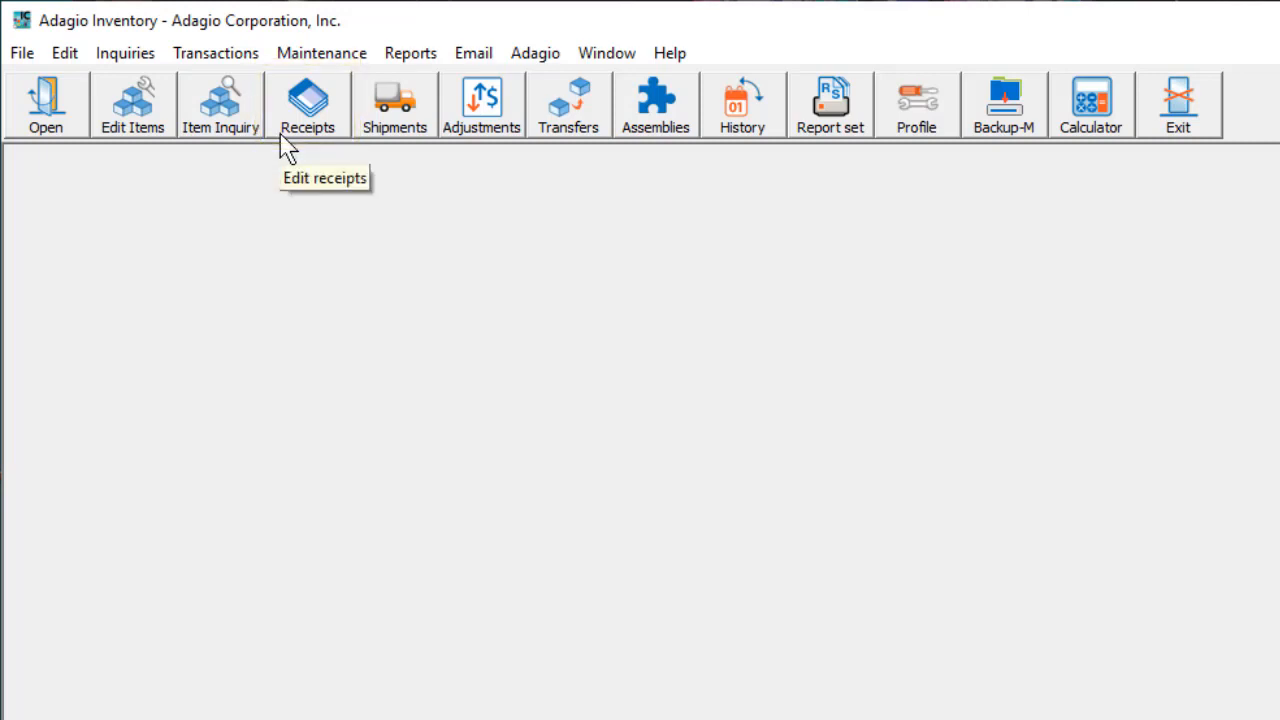
Open the receipt entry list from the receipts transactions
left_click(256, 60)
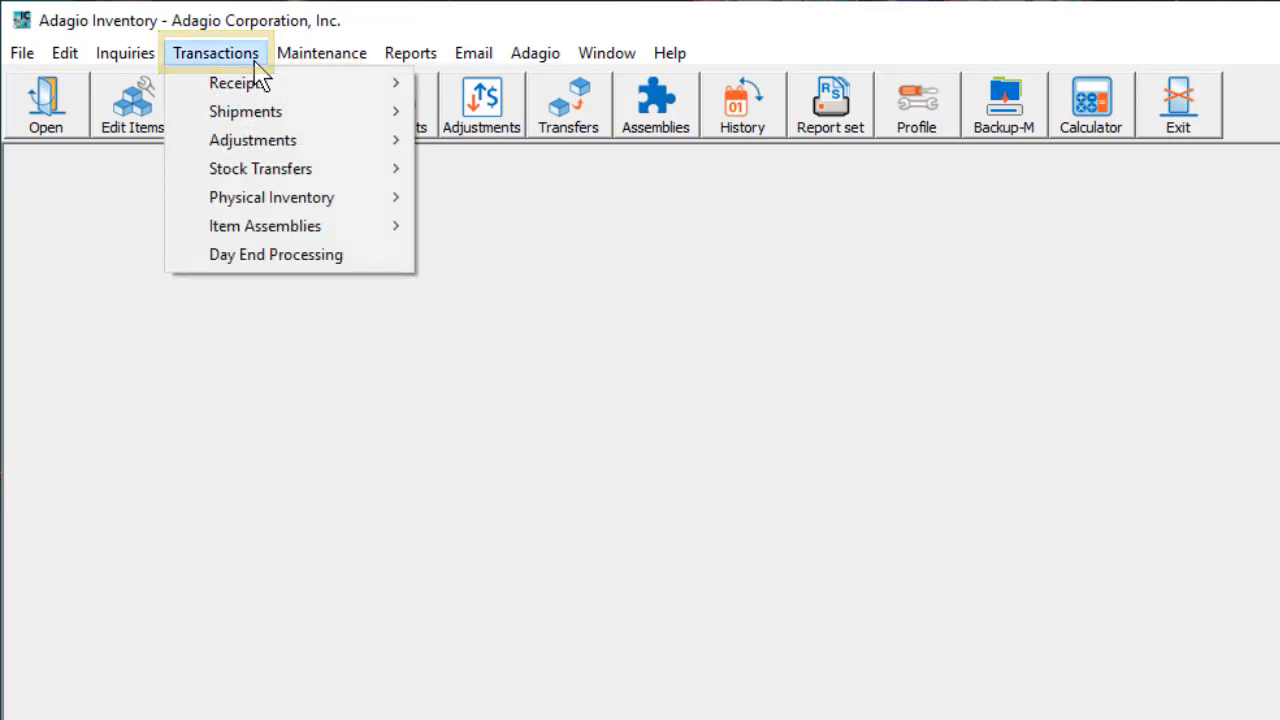
mouse_move(263, 91)
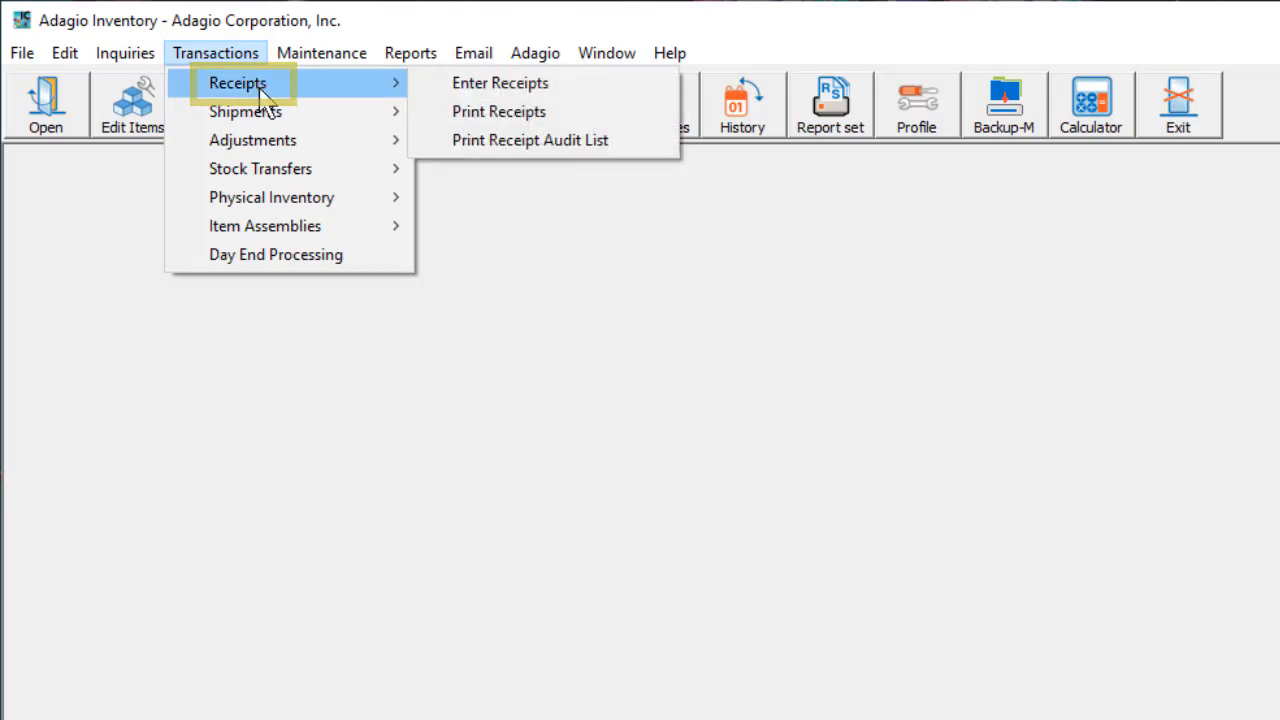
left_click(420, 83)
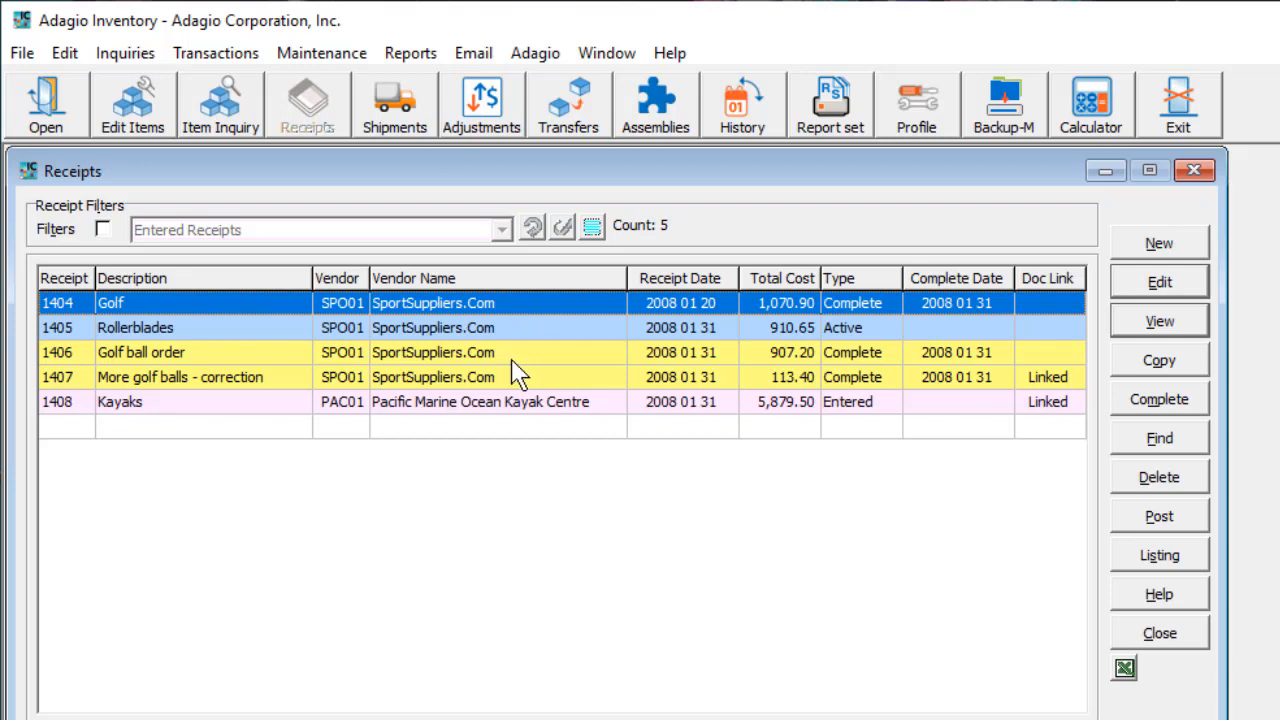
Filter the list with the Entered Receipts filter, and turn the filter off again to list all receipts
left_click(103, 230)
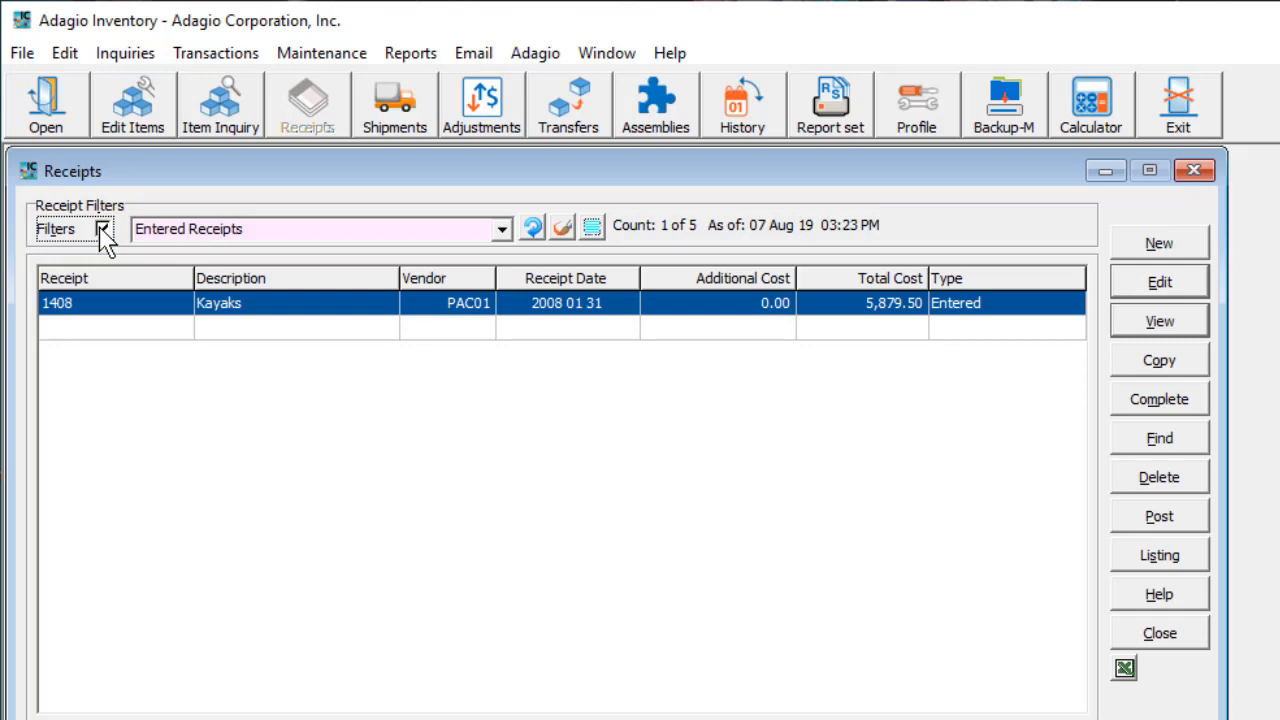
left_click(103, 230)
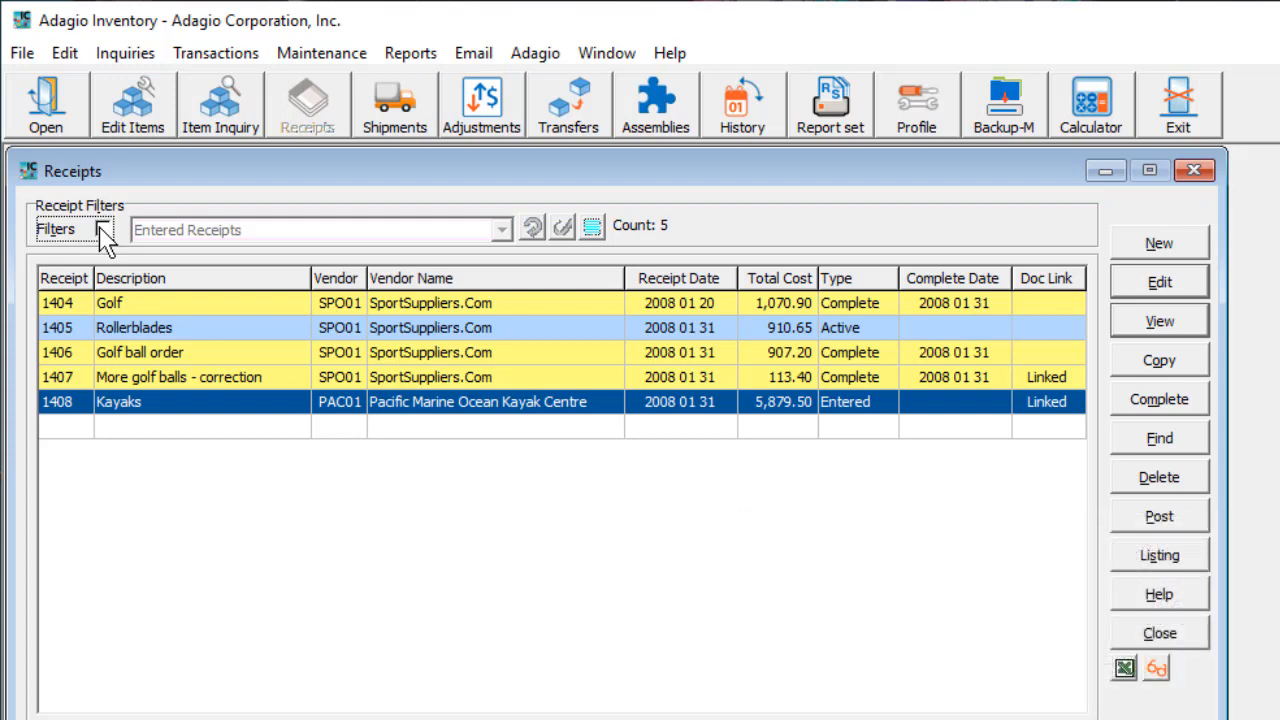
Find receipt 1405 in the list using the Highlight action
left_click(1130, 447)
type("1405")
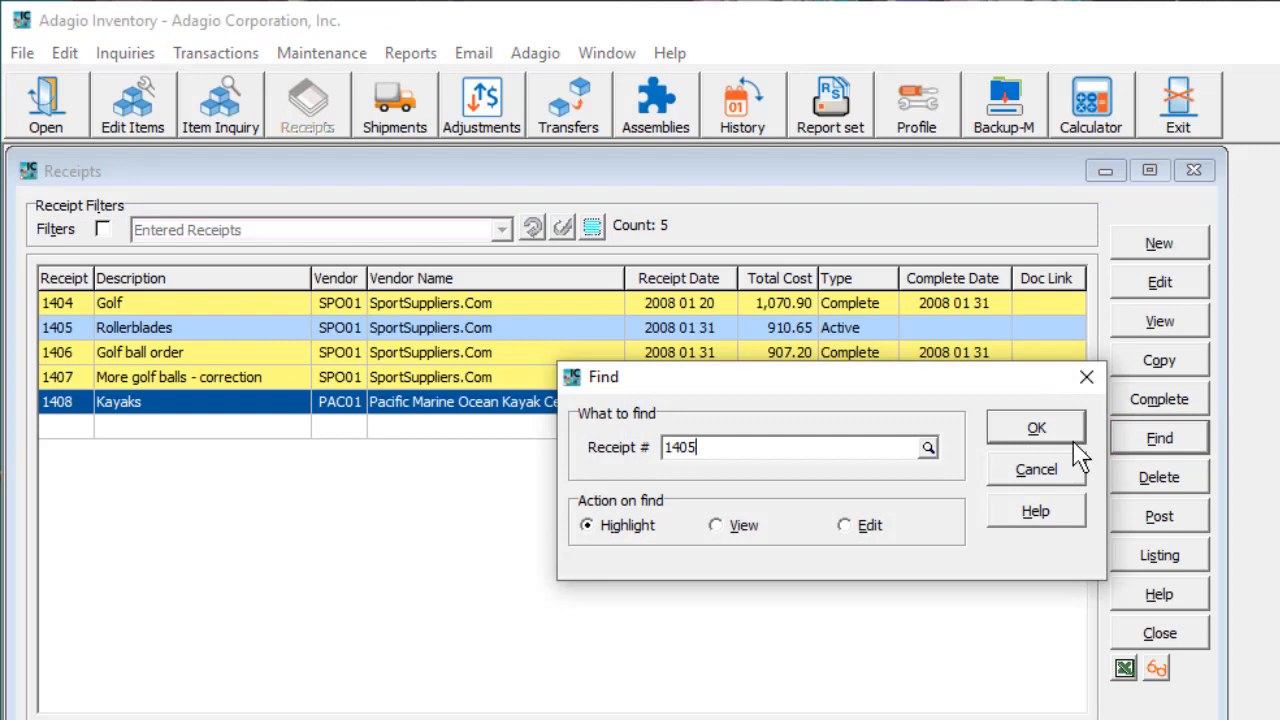
left_click(1074, 443)
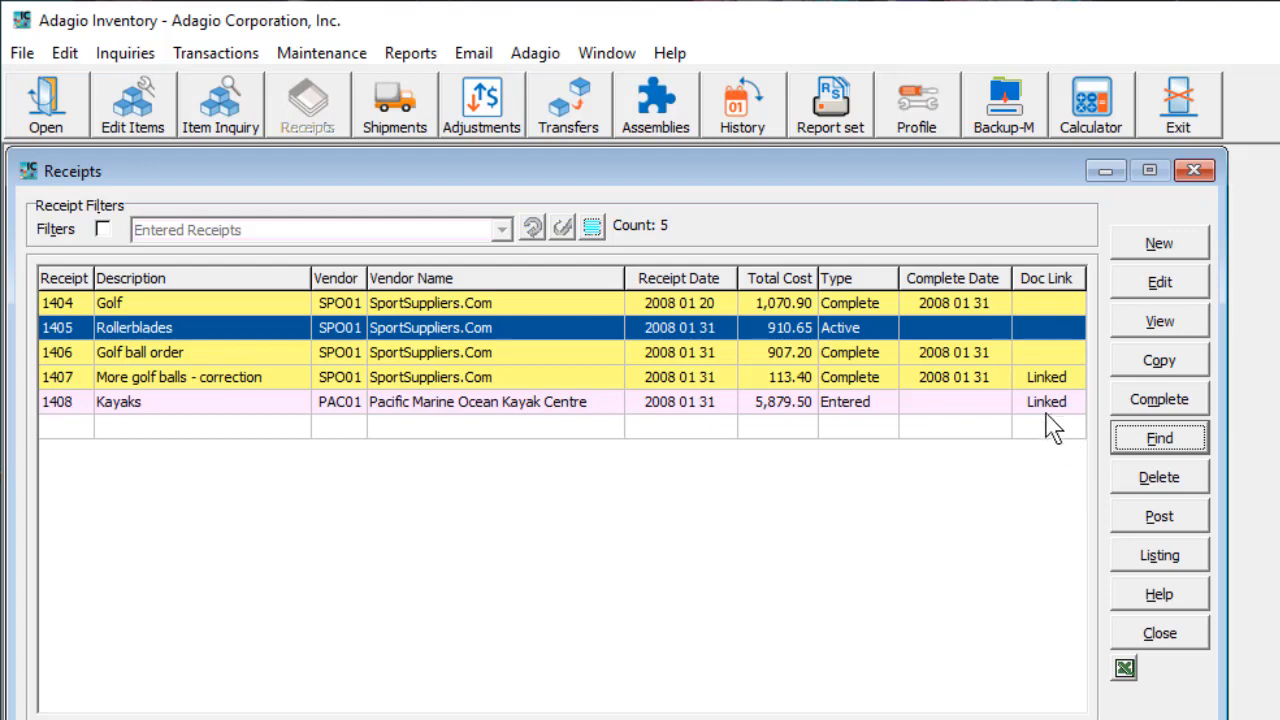
Request a listing of receipts 1405 through 1407, and select the Kayaks receipt 1408
left_click(998, 378, "shift")
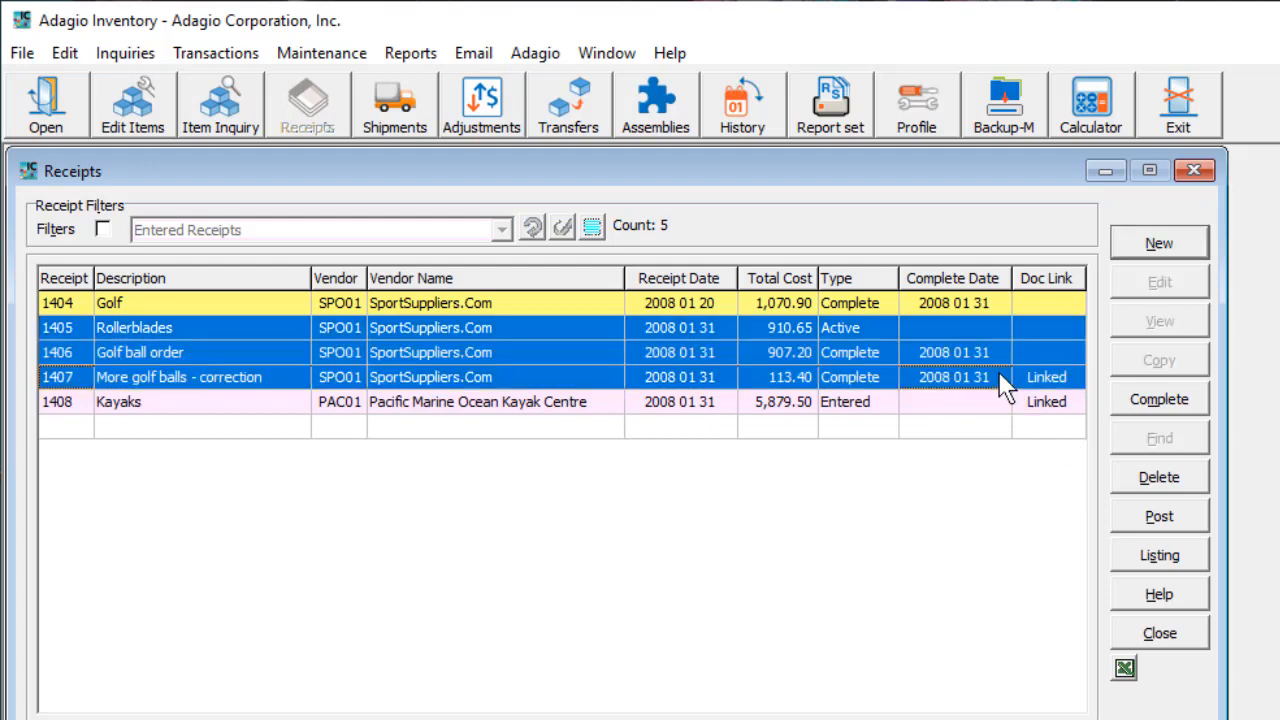
left_click(1159, 555)
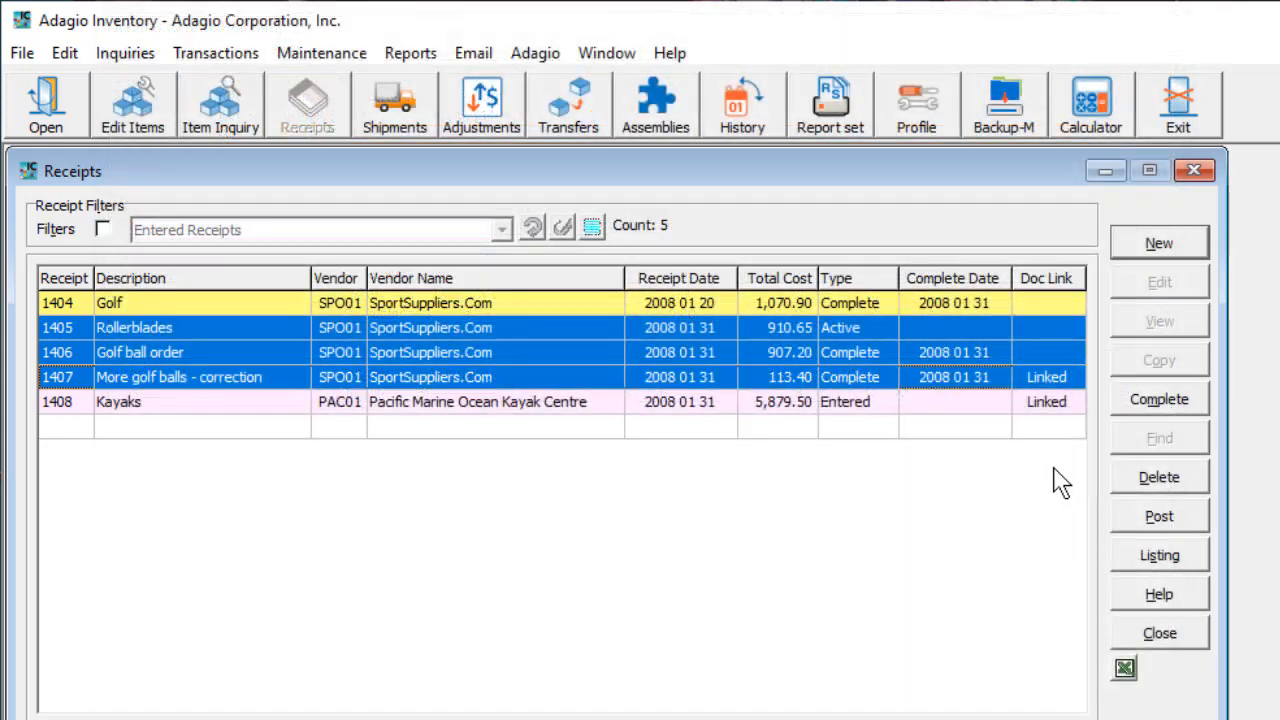
left_click(995, 408)
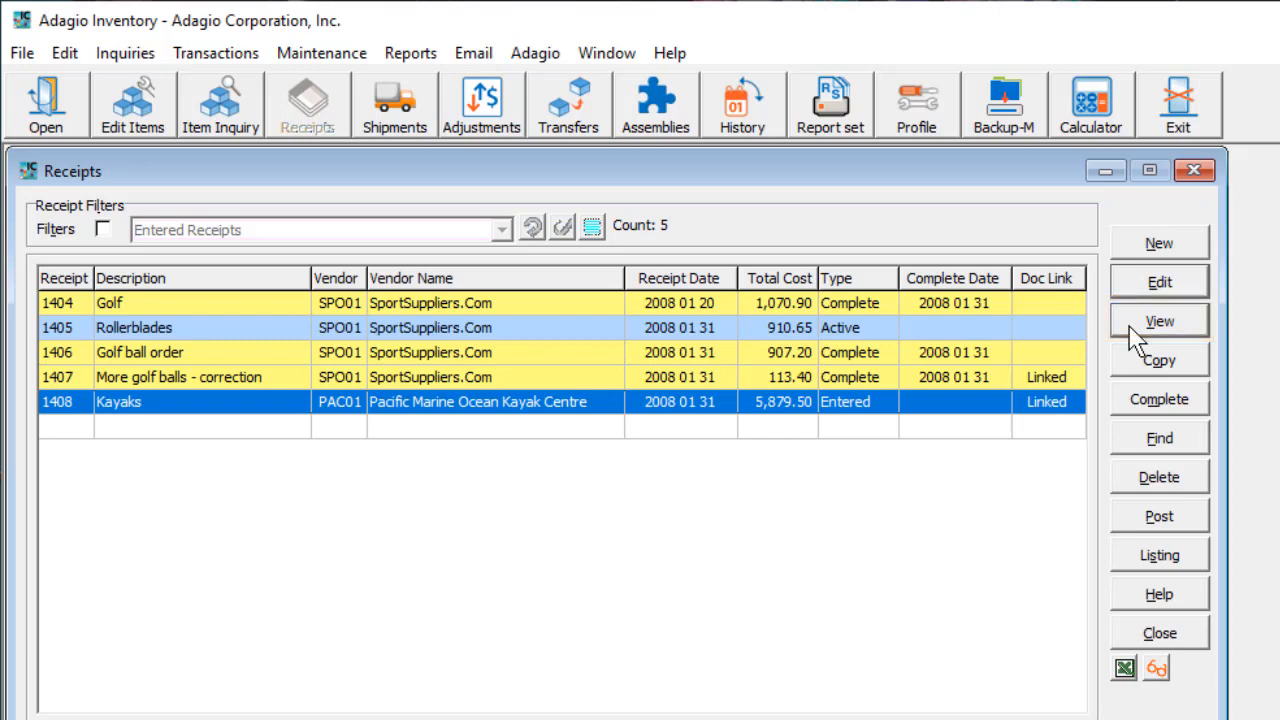
left_click(134, 57)
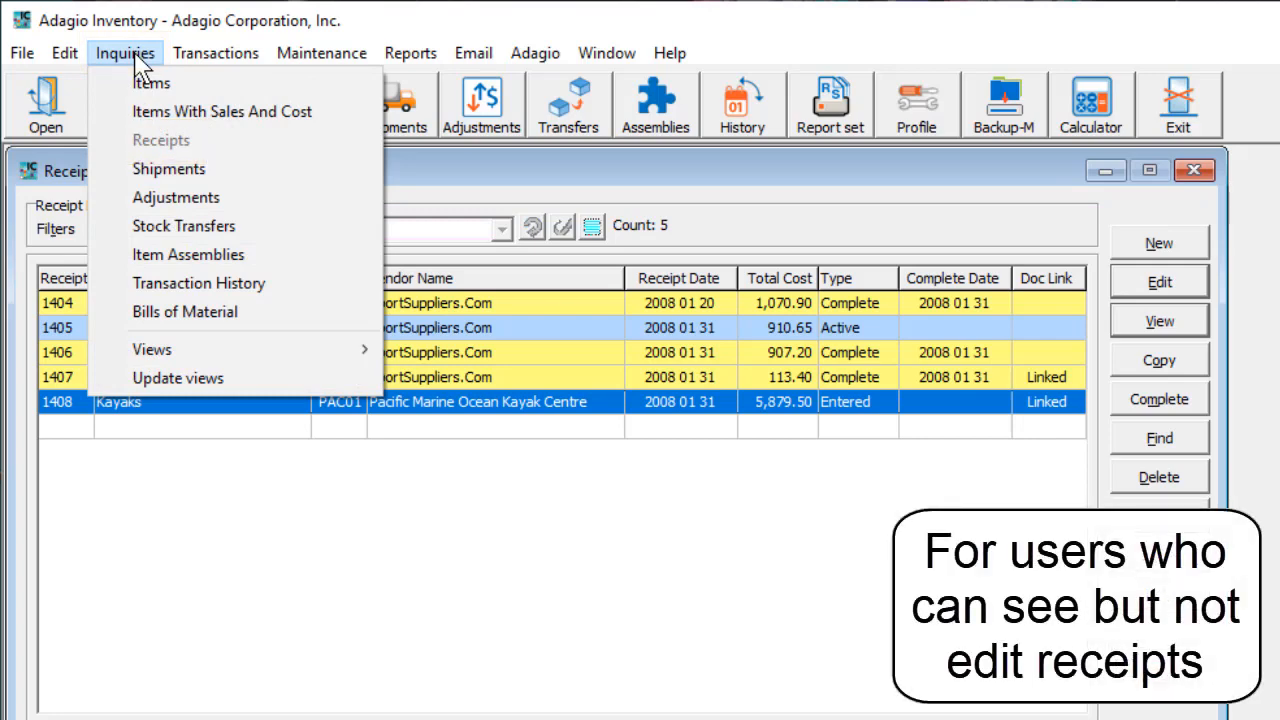
left_click(135, 56)
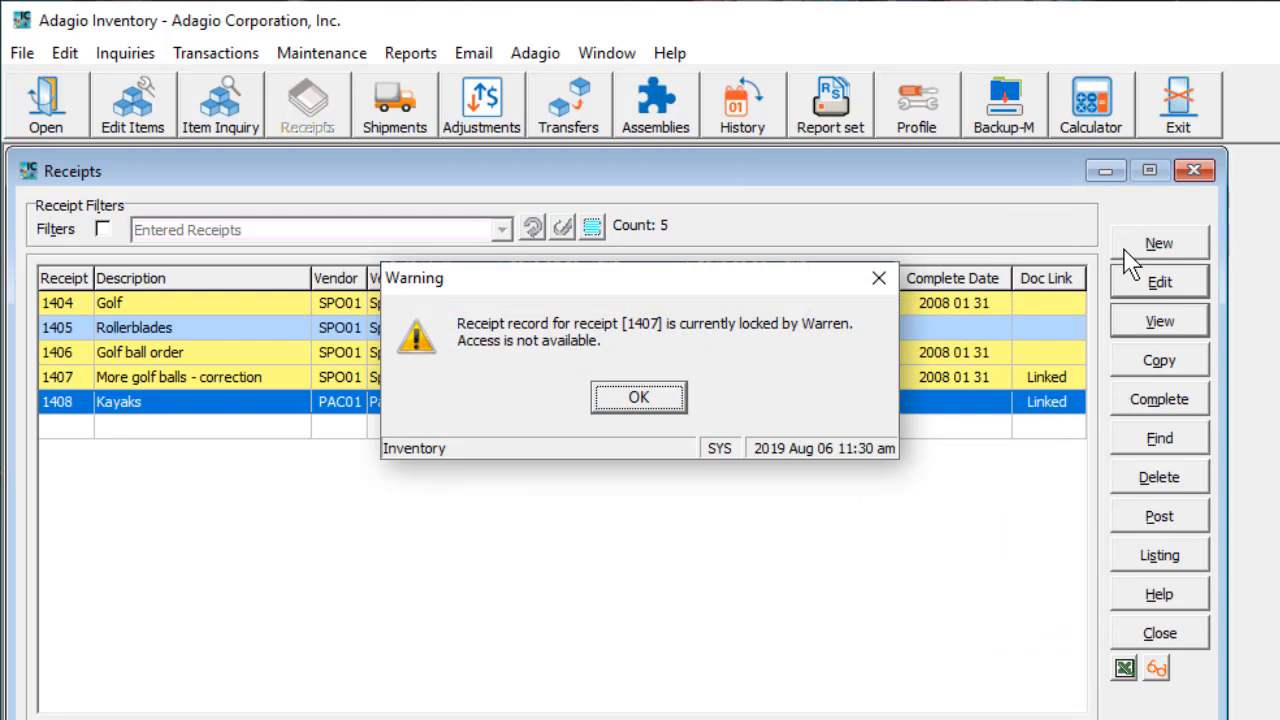
key("Return")
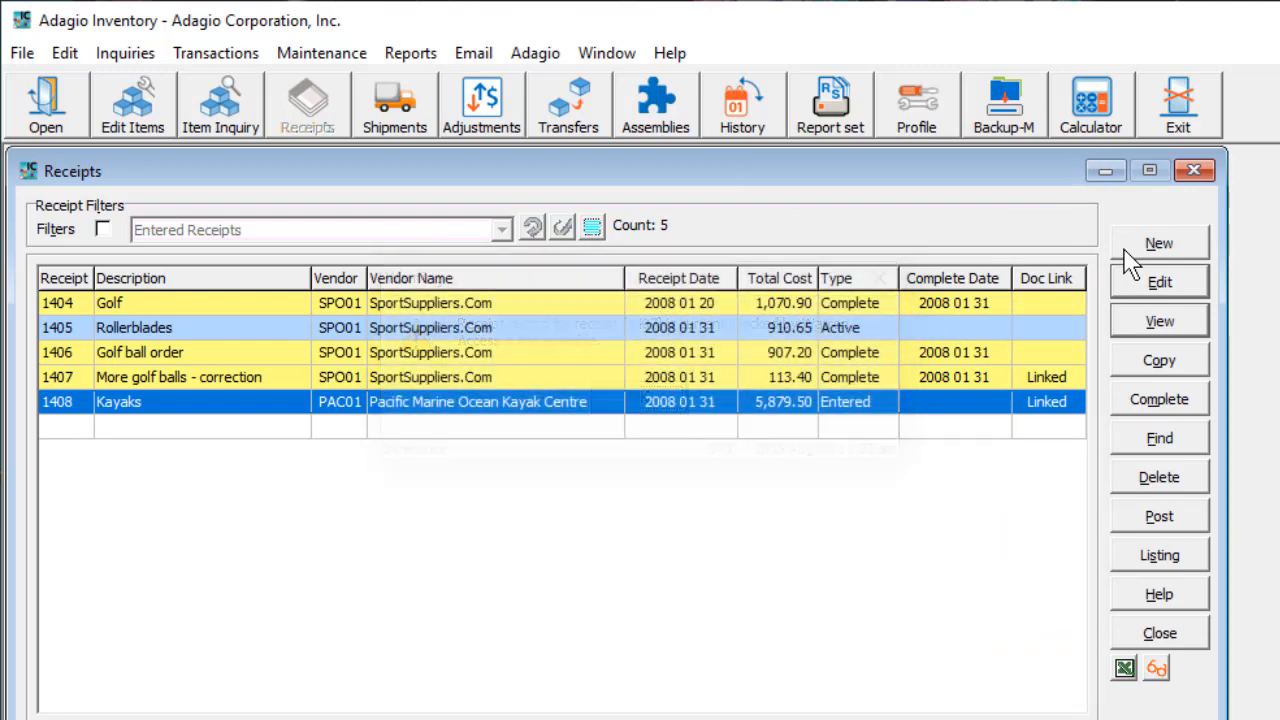
Create a new receipt and set its vendor to SNO01, Snow and Sail Warehouse
left_click(1130, 250)
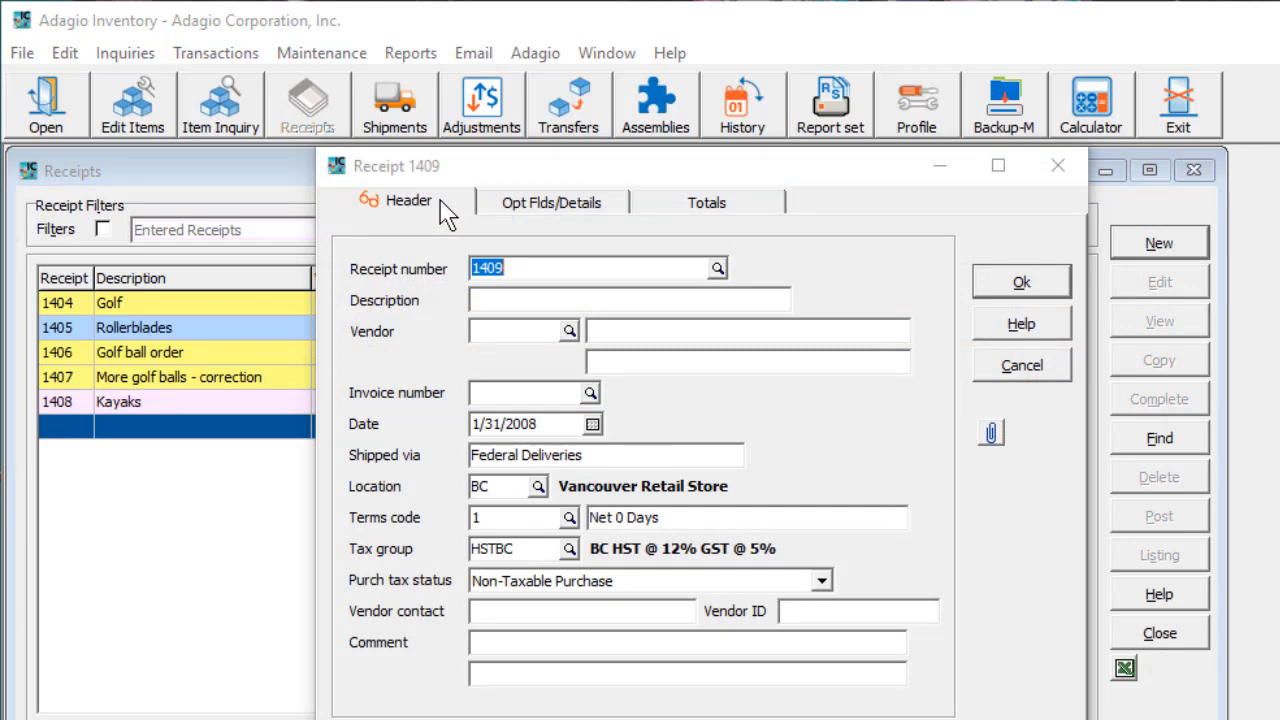
left_click(441, 203)
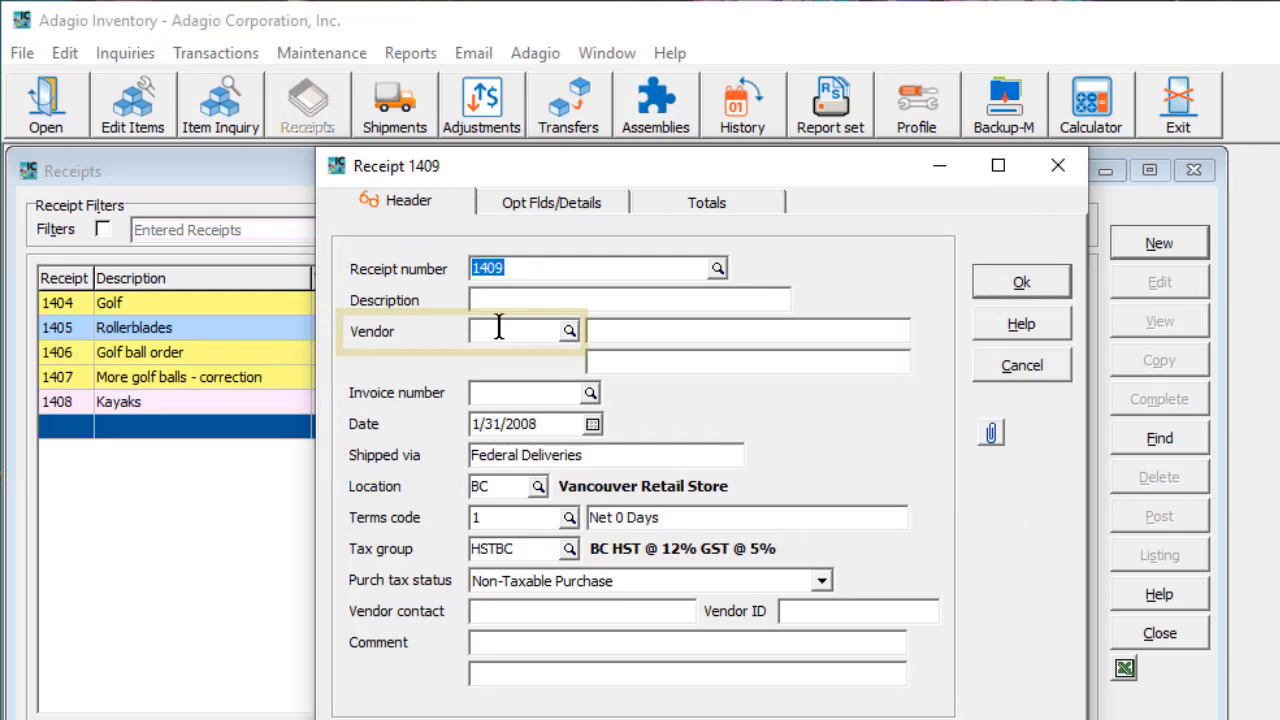
left_click(498, 330)
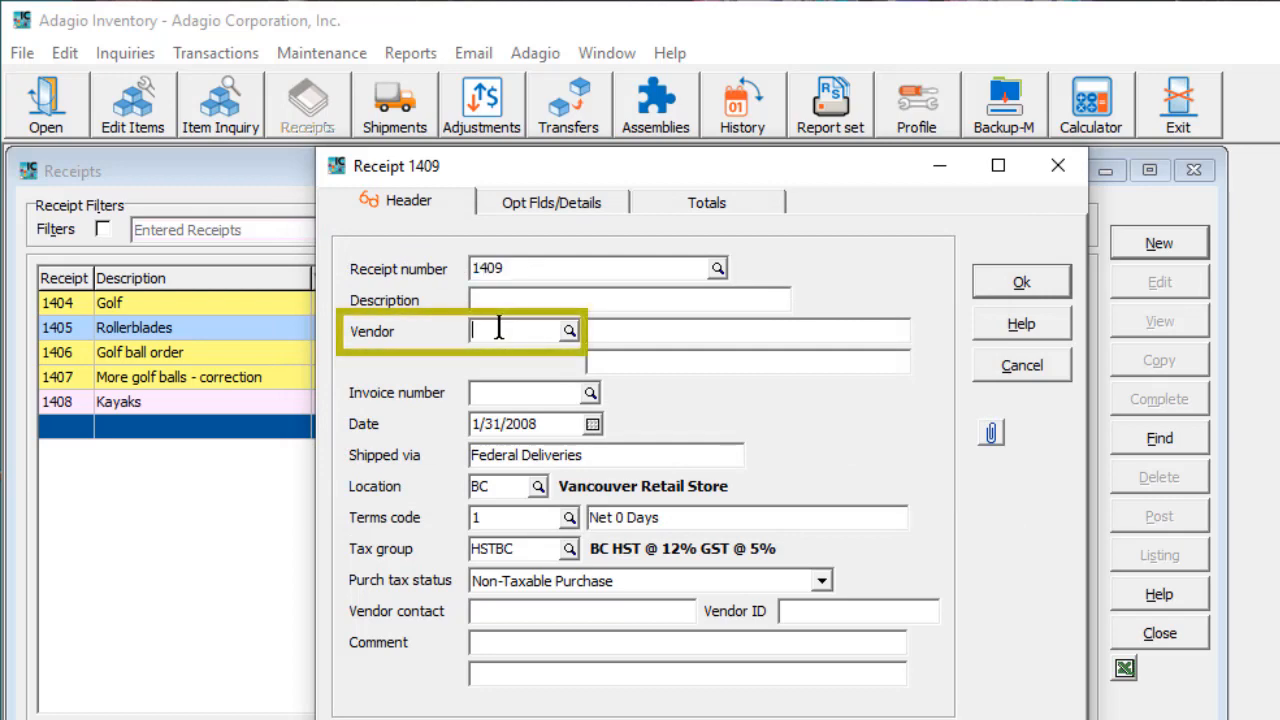
type("SNO0")
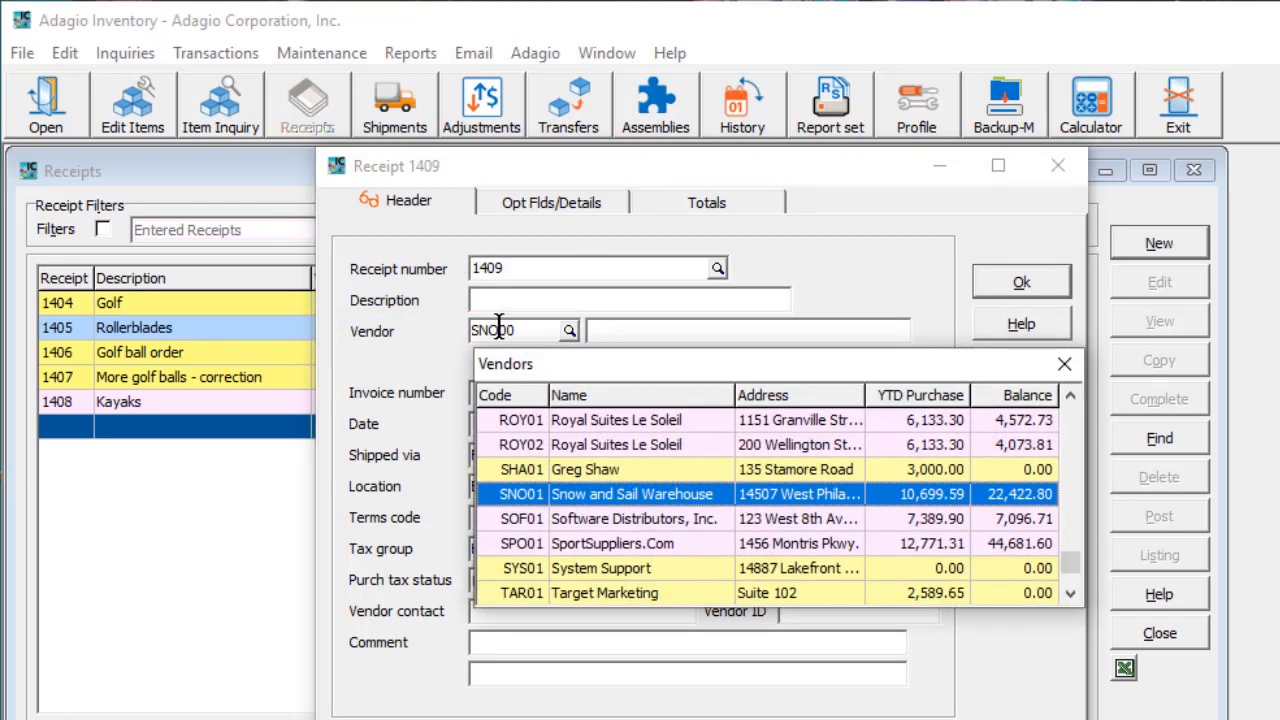
key("Return")
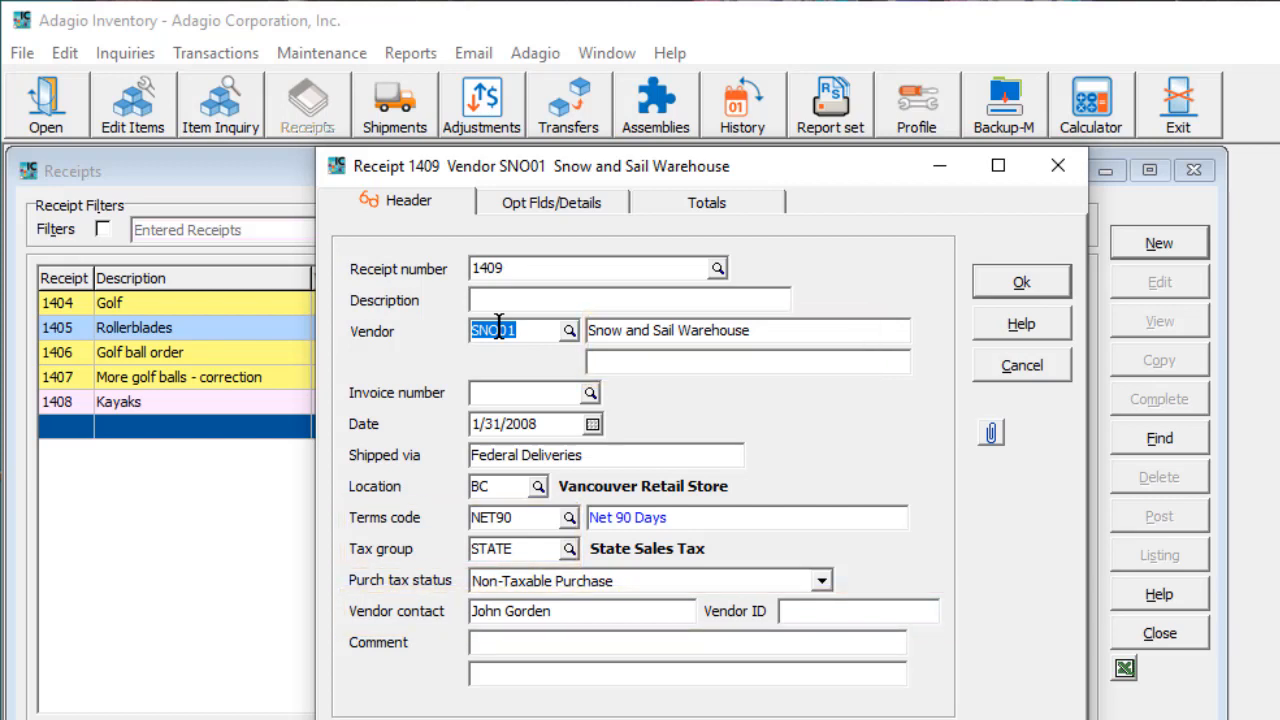
Enter 76543 as the invoice number in the receipt header
left_click(537, 401)
type("7654")
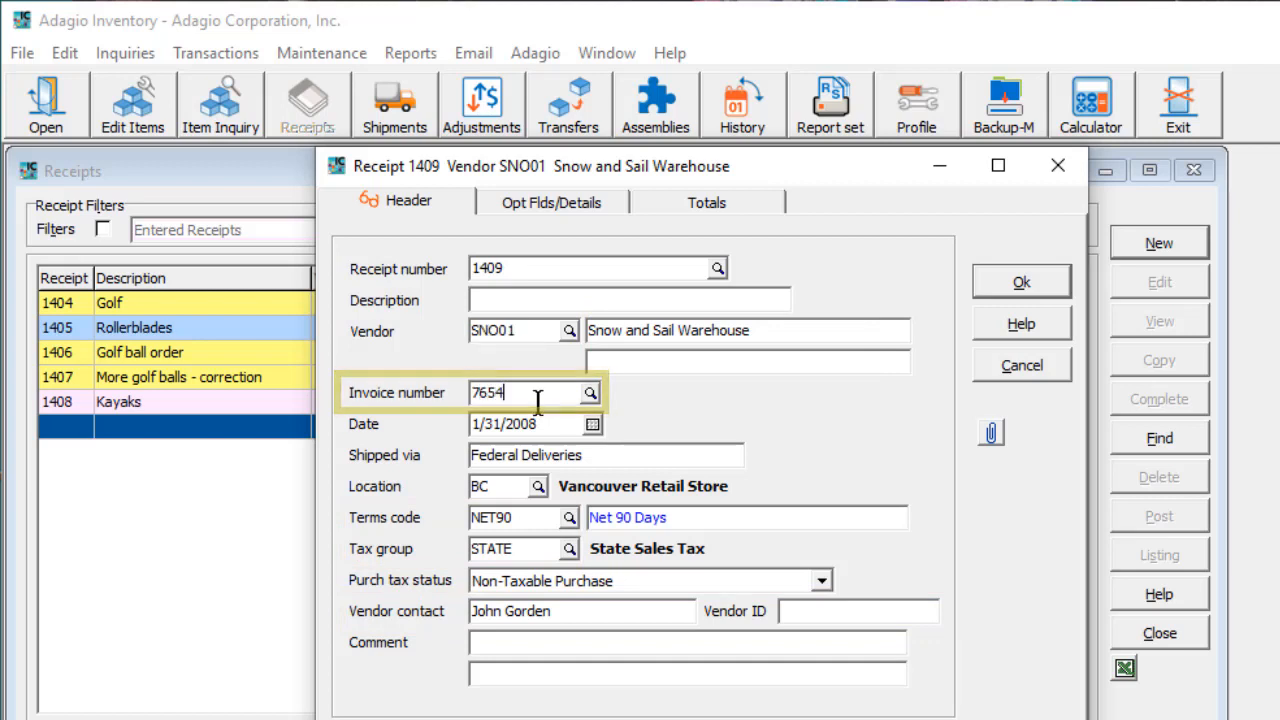
type("3")
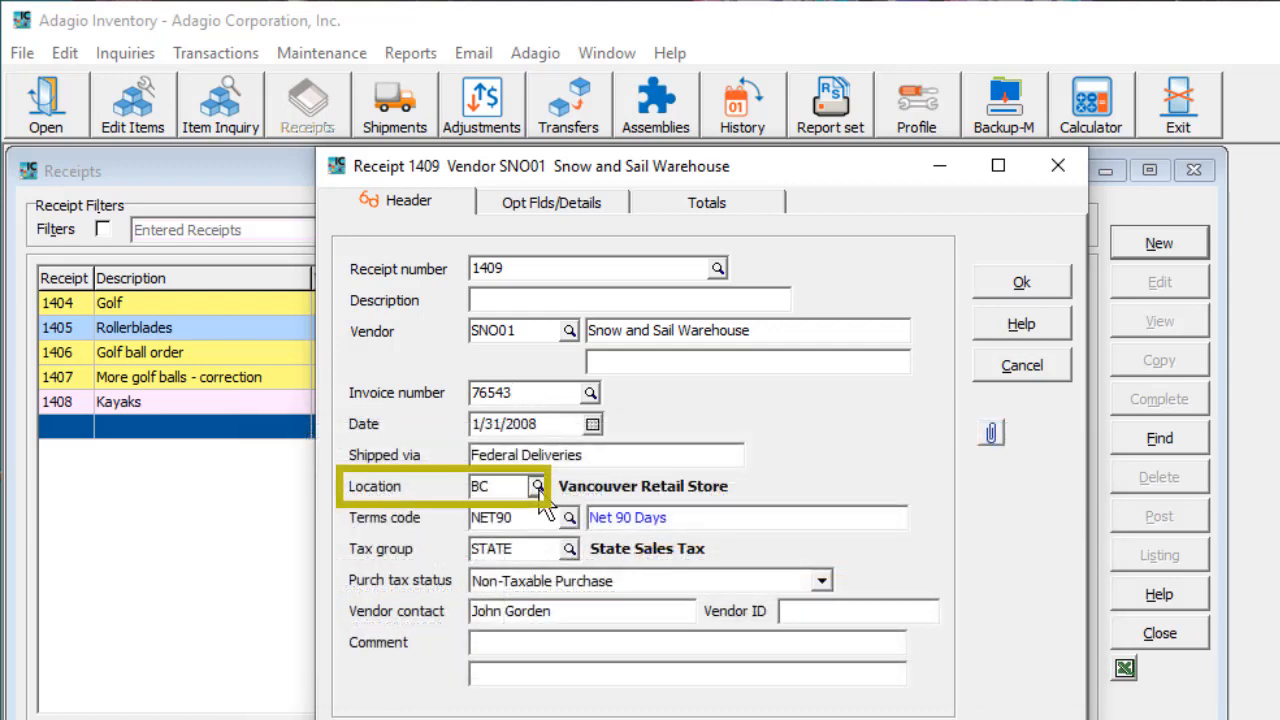
Set the receipt's location to WA and its purchase tax status to Taxable-US Purchase
left_click(538, 487)
left_click(550, 648)
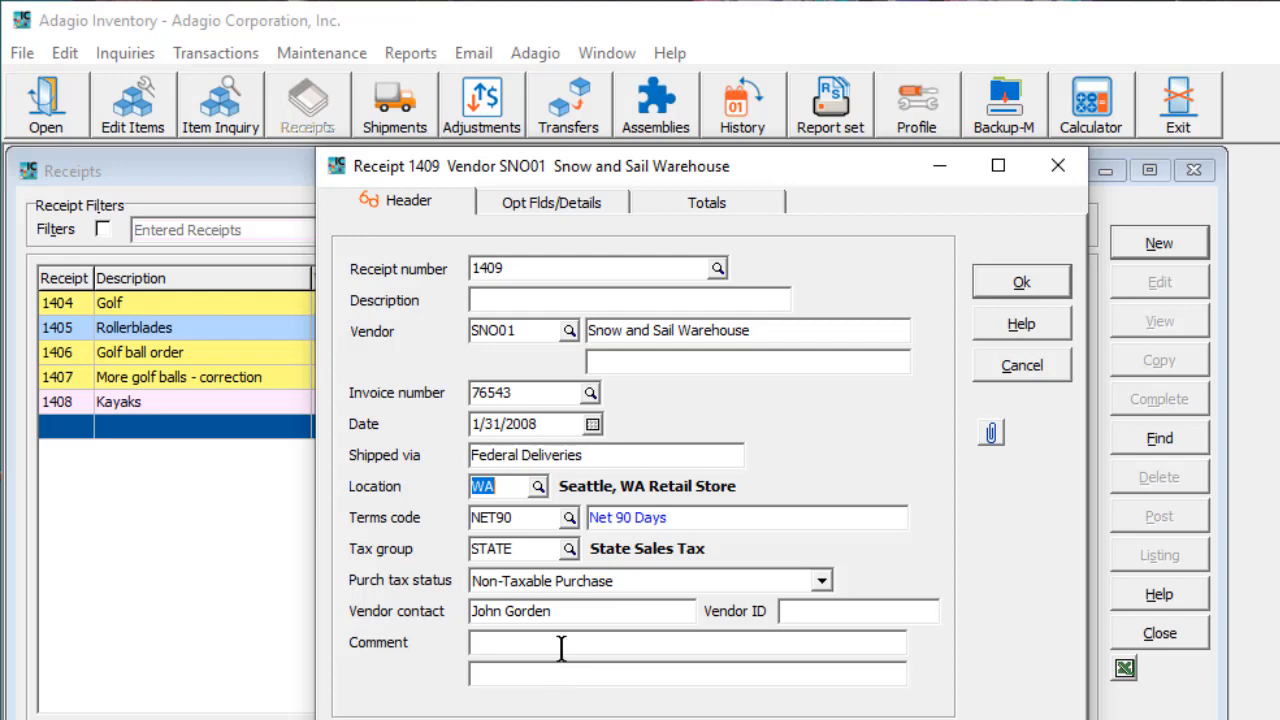
left_click(812, 585)
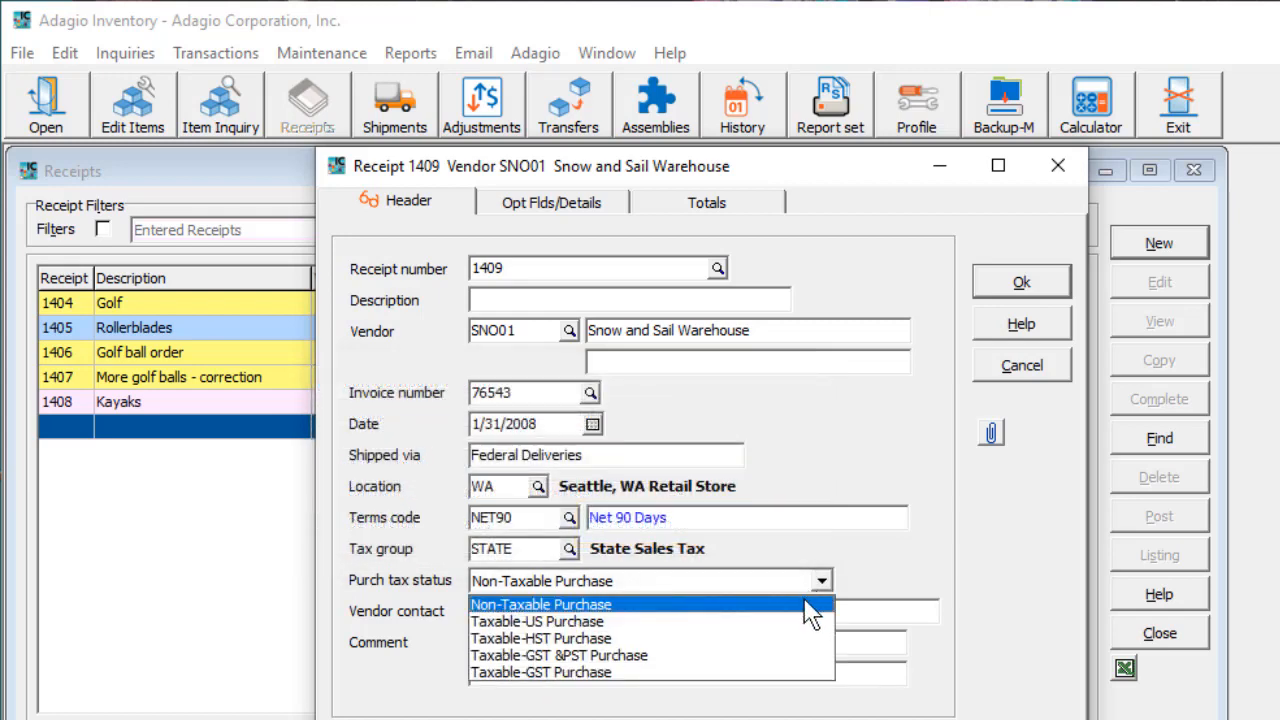
left_click(808, 622)
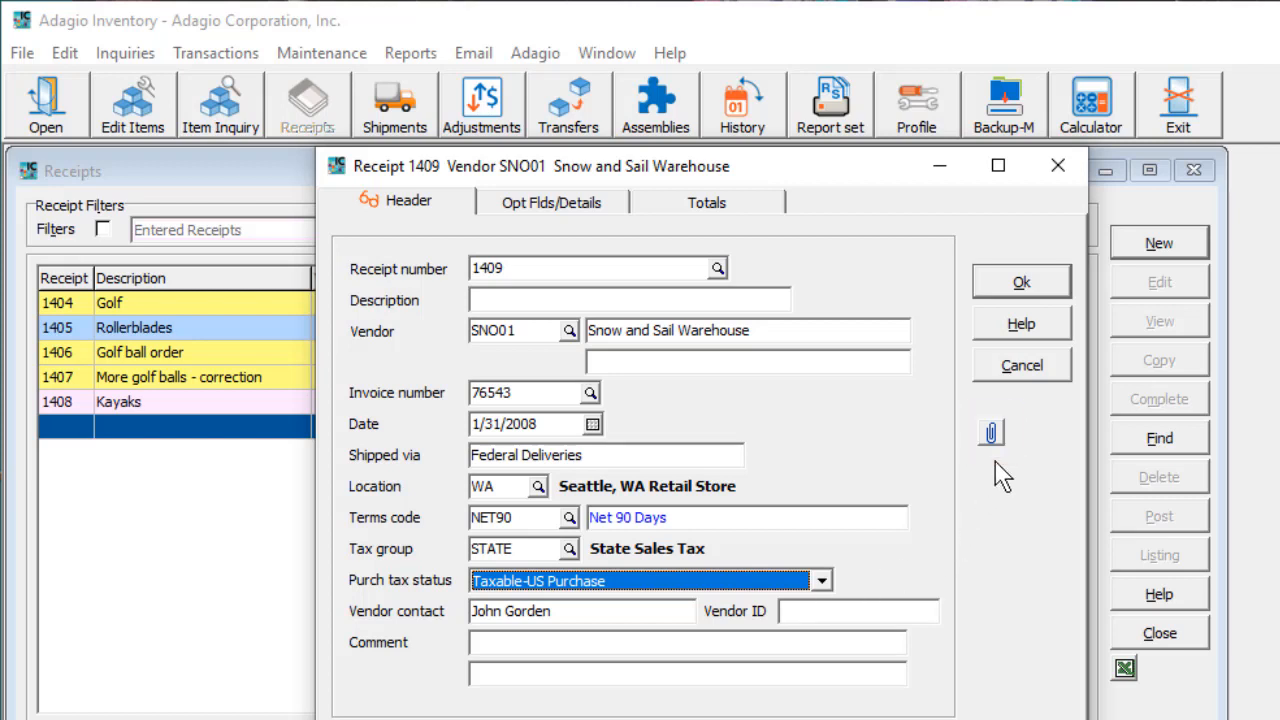
Set the receipt's Service Centre optional field to Serviced Locally
left_click(620, 204)
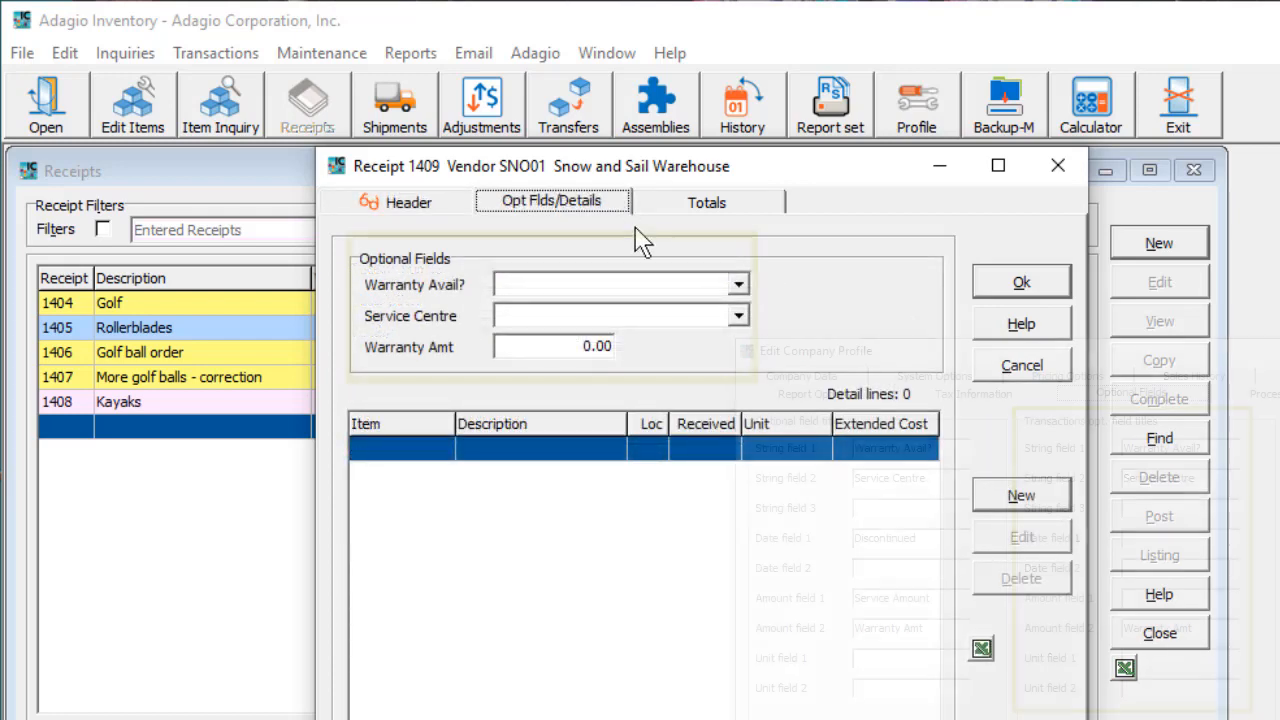
left_click(738, 316)
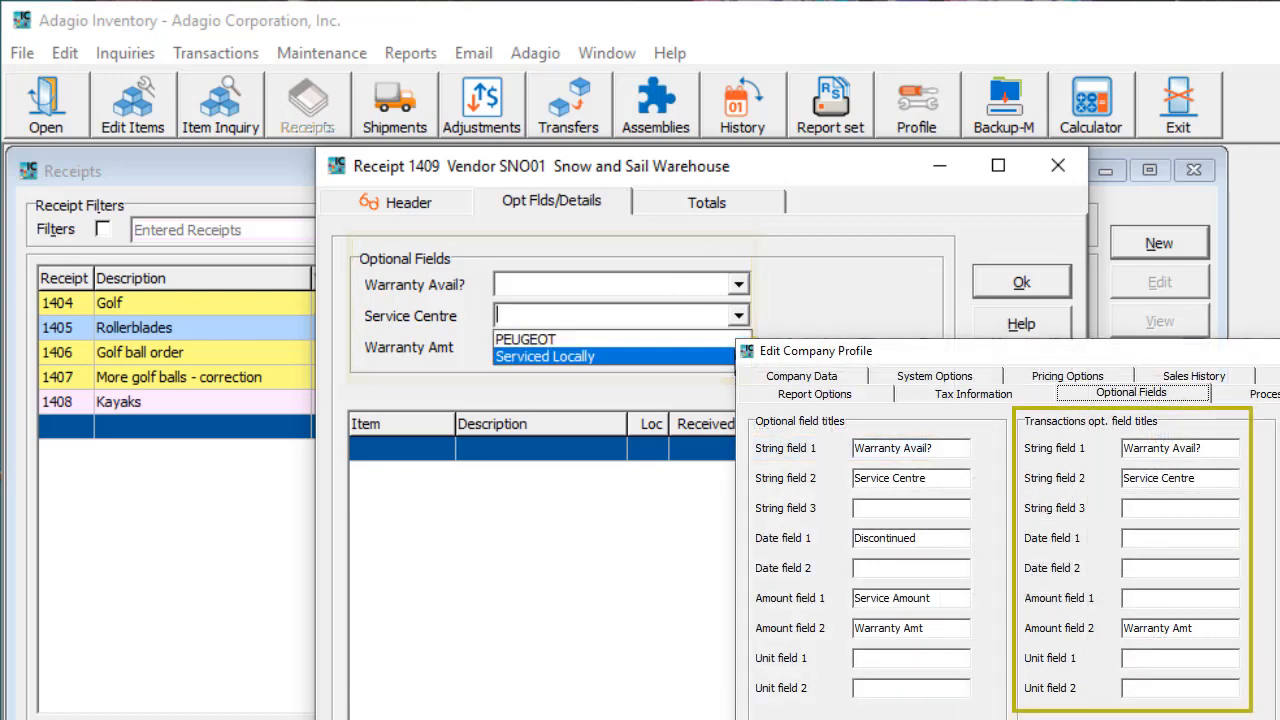
left_click(735, 356)
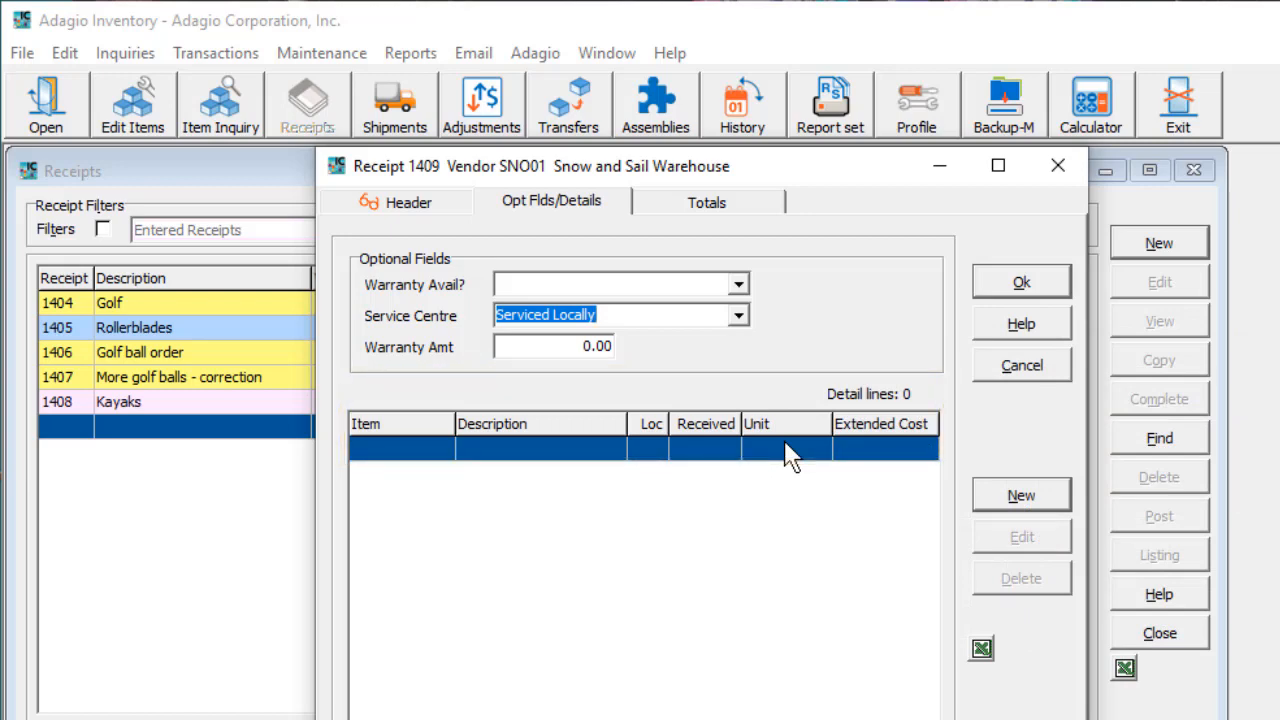
Add a new detail line to the receipt and find the Honeycomb item, SBB.PAL-001, by its description
left_click(988, 495)
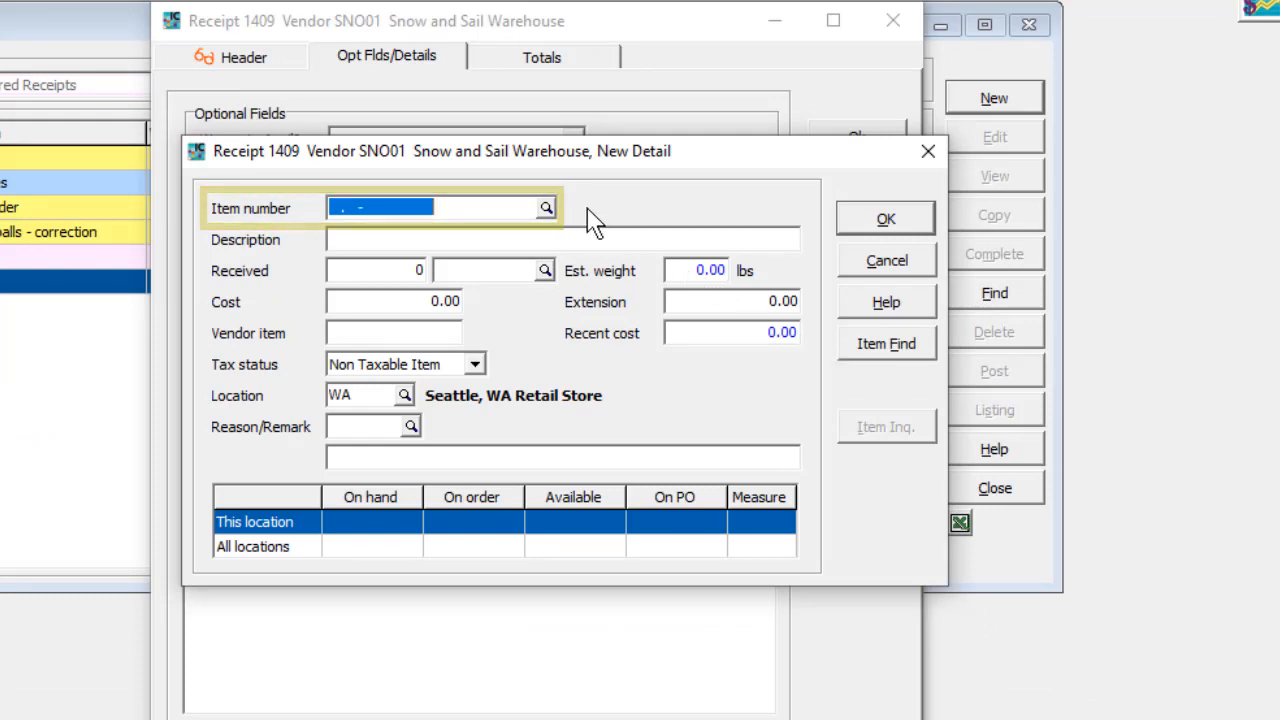
left_click(848, 350)
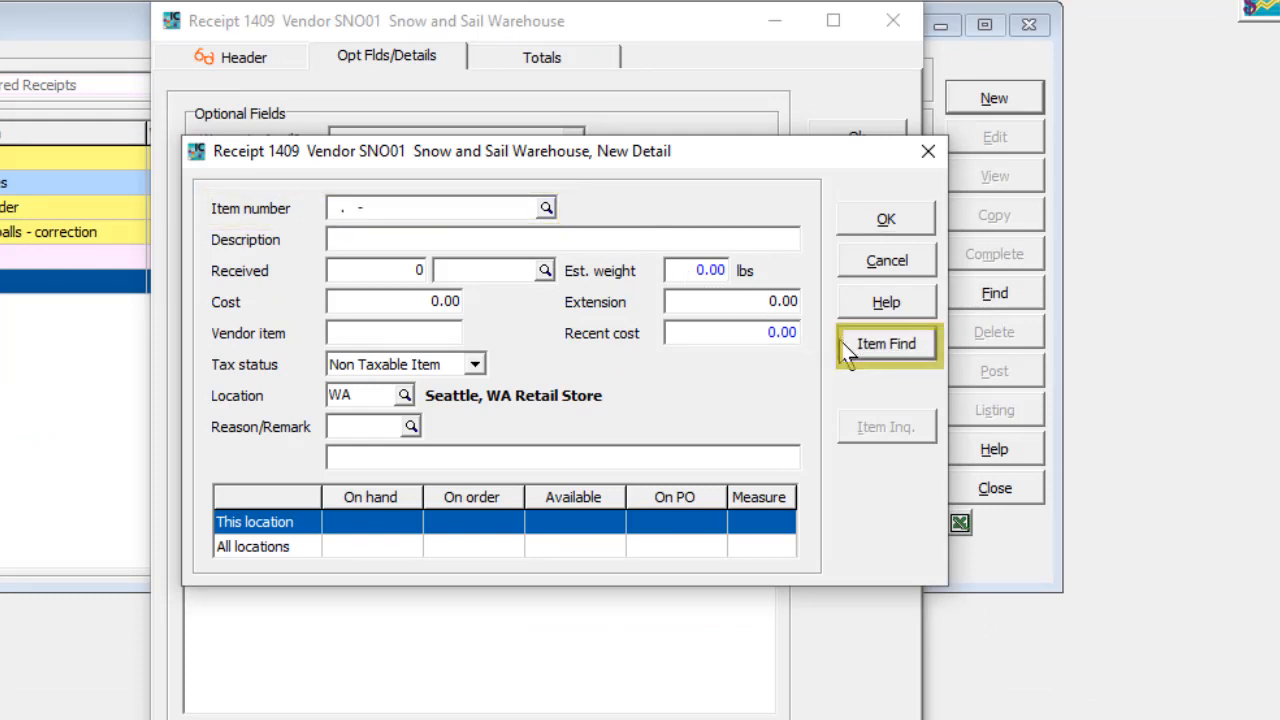
type("HON")
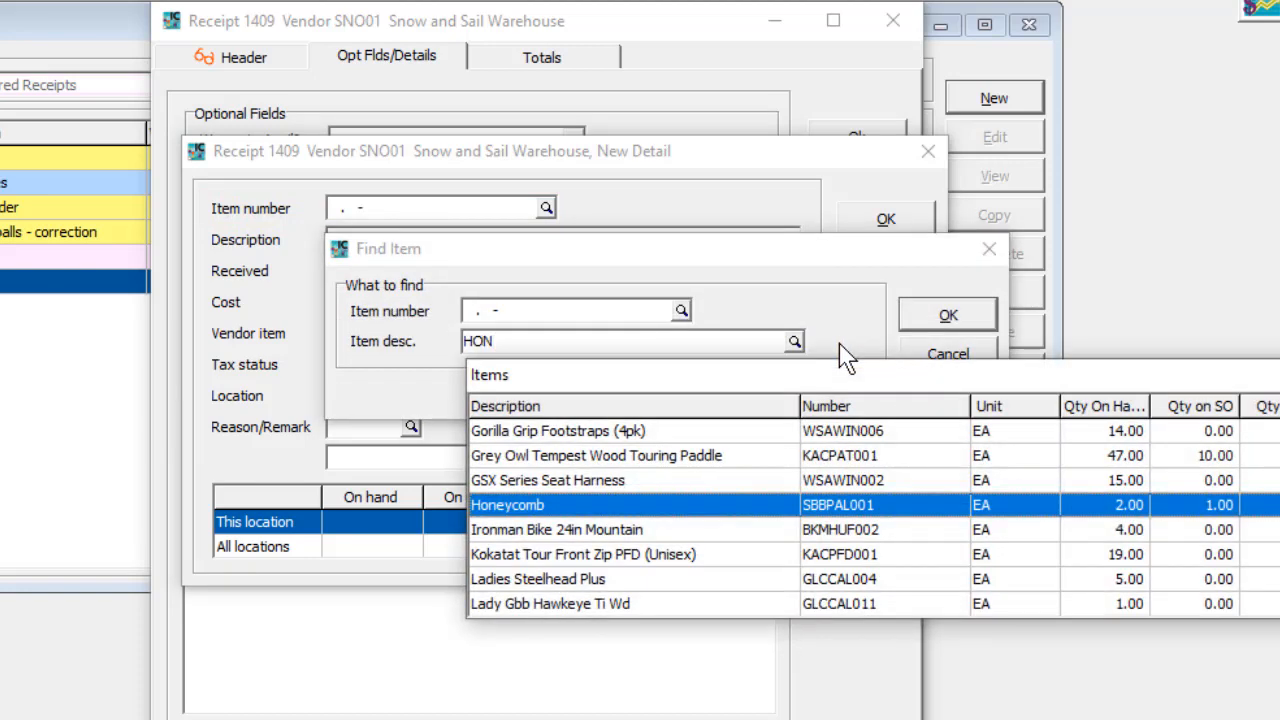
key("Return")
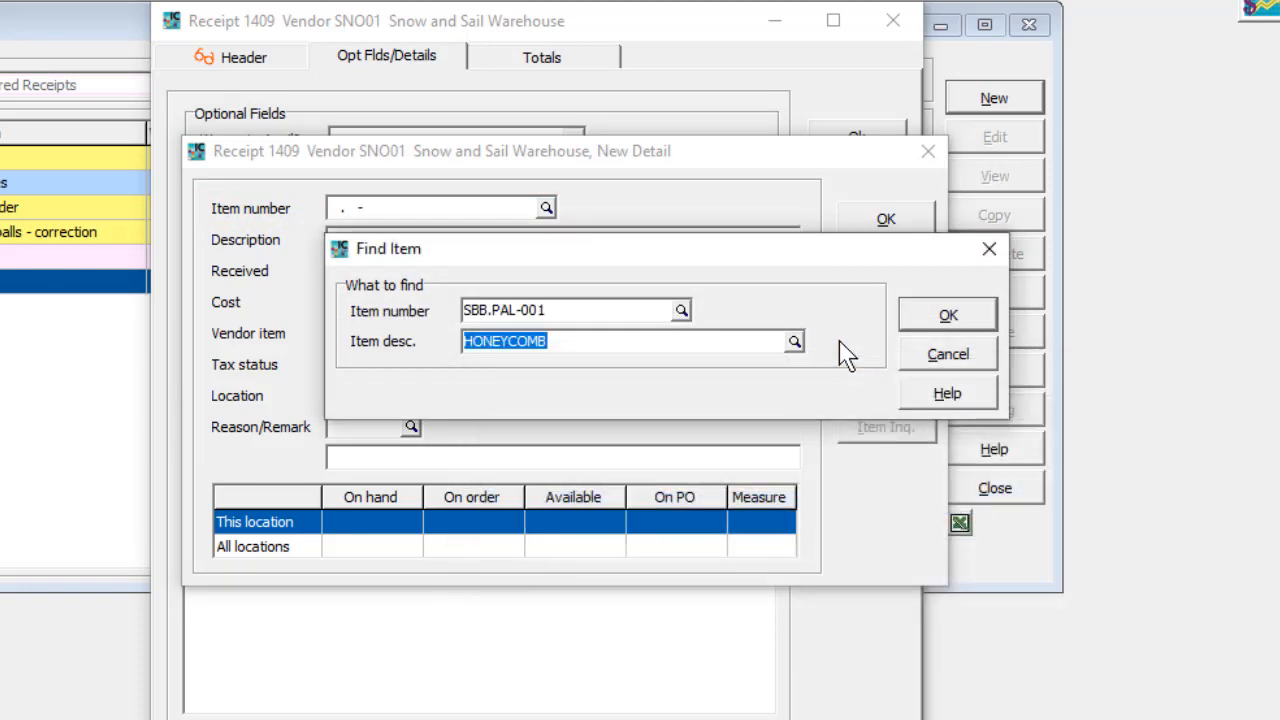
left_click(908, 326)
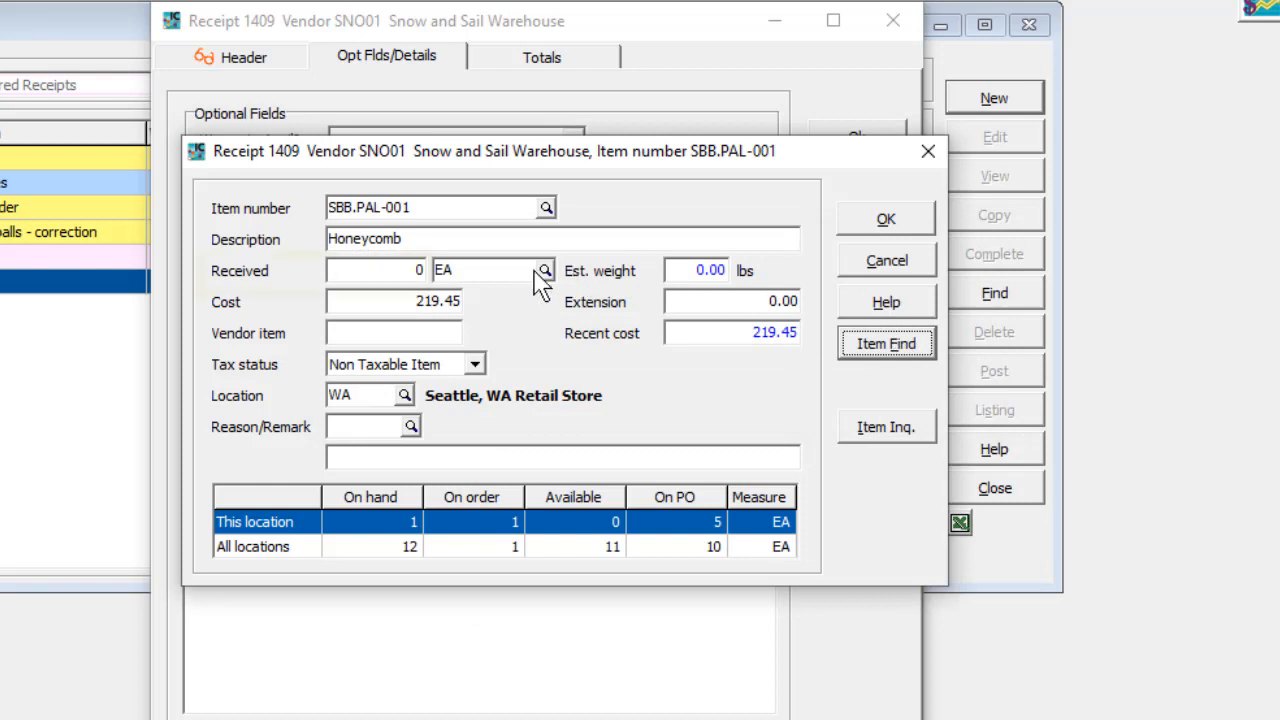
Set the Honeycomb line's received quantity to 2 and its tax status to Taxable Item
left_click(419, 270)
type("2")
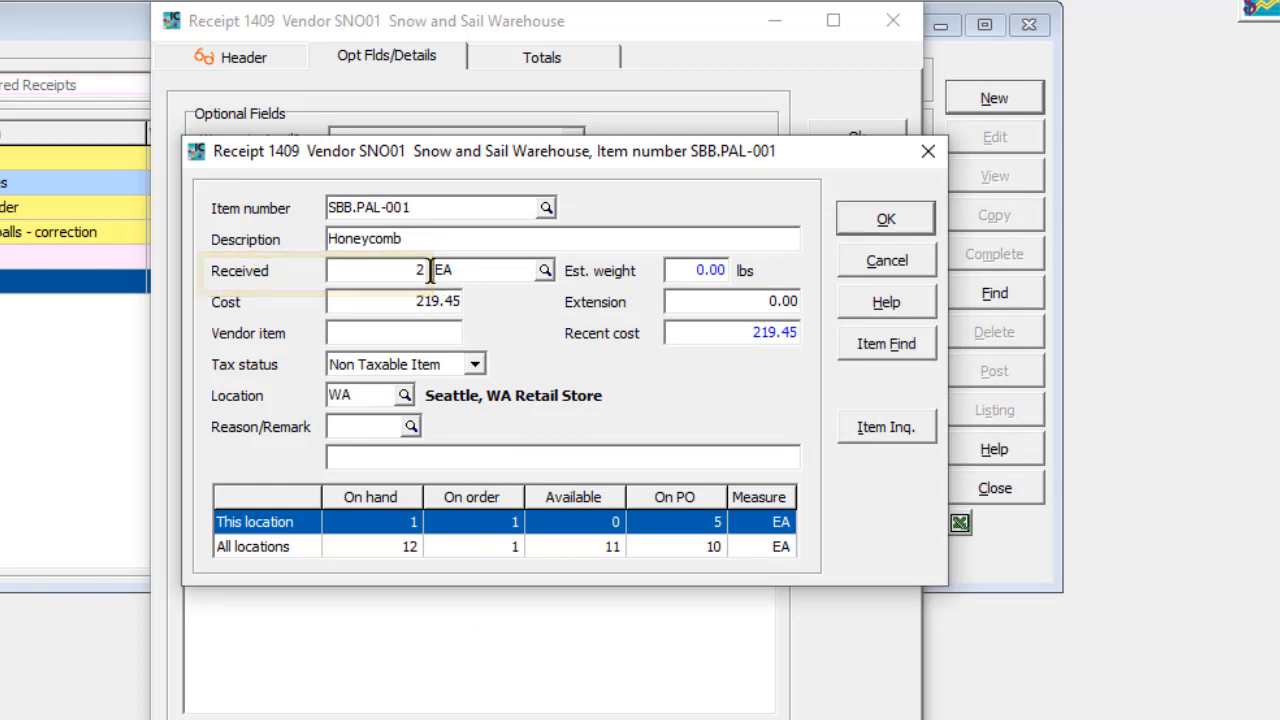
key("Tab")
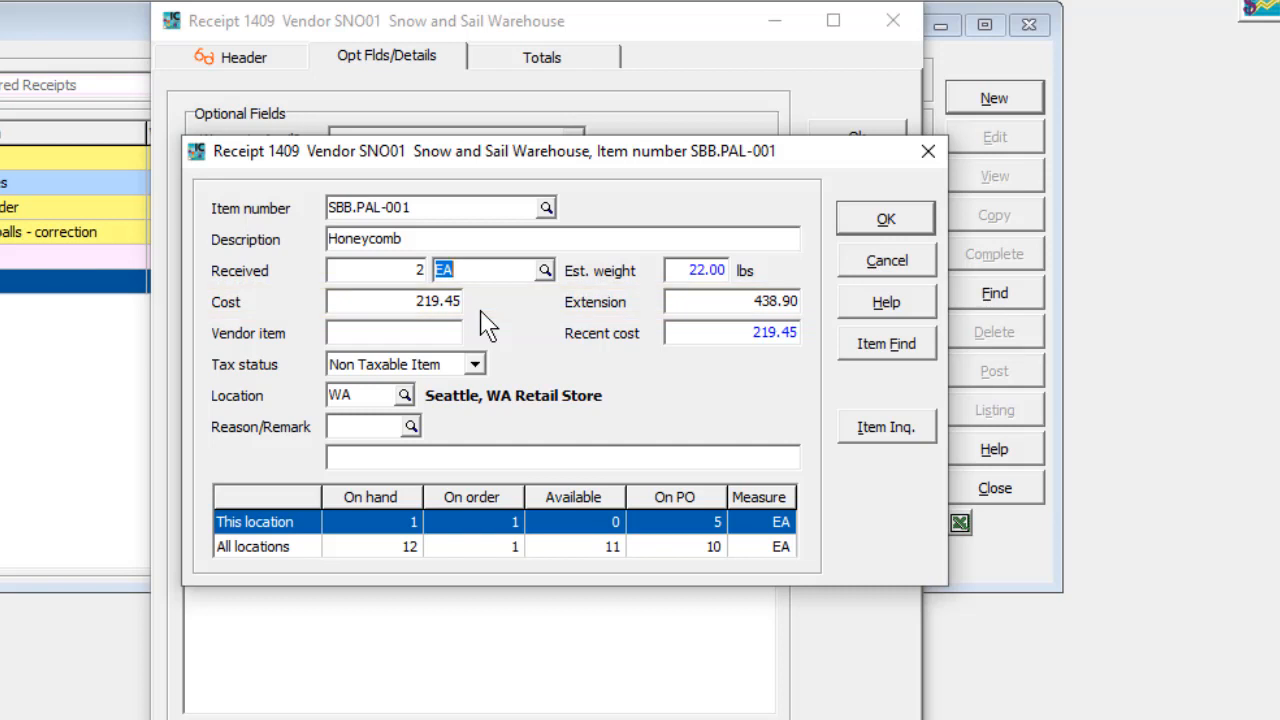
left_click(474, 364)
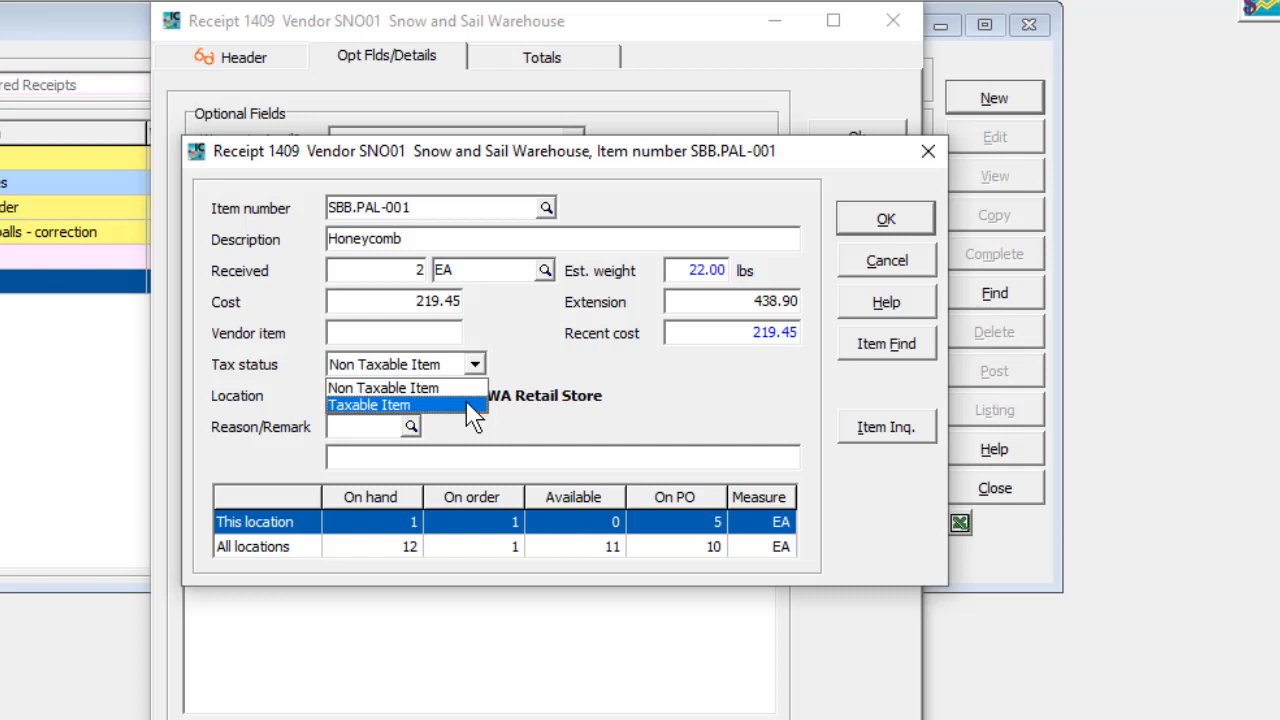
left_click(472, 405)
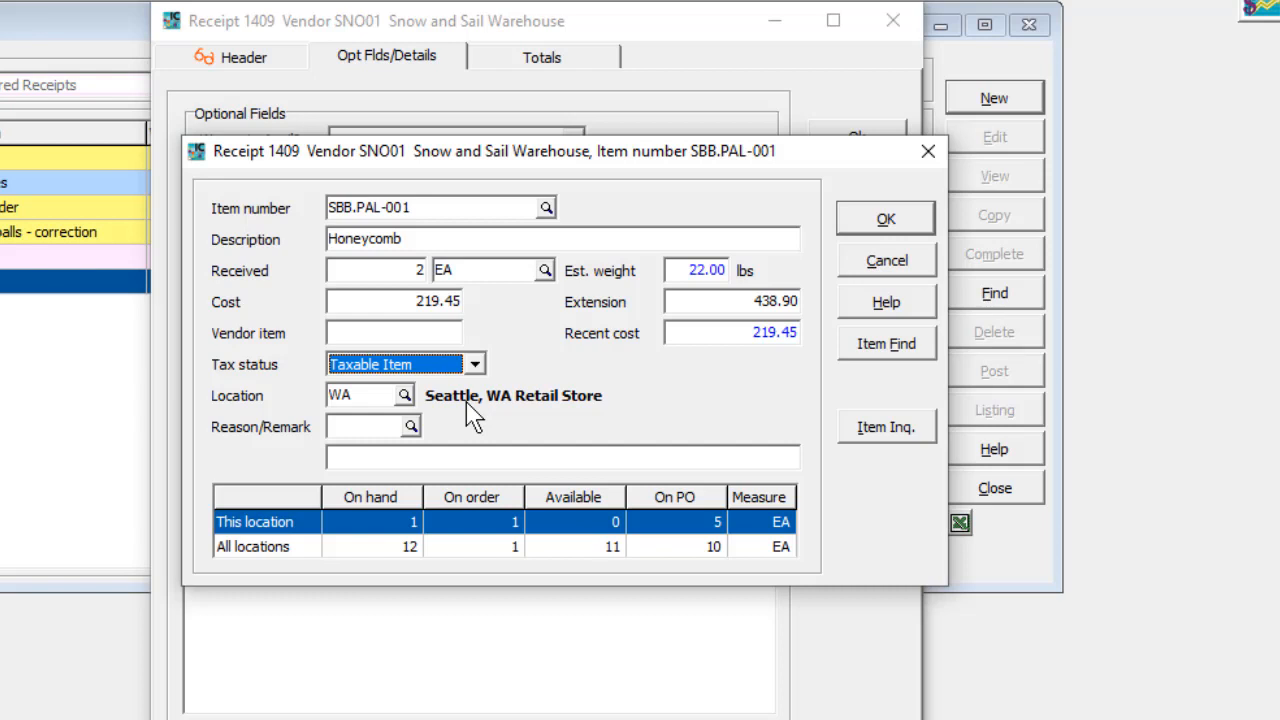
Look through the available reason codes and view the Honeycomb item's inquiry profile without changing the detail line
left_click(411, 426)
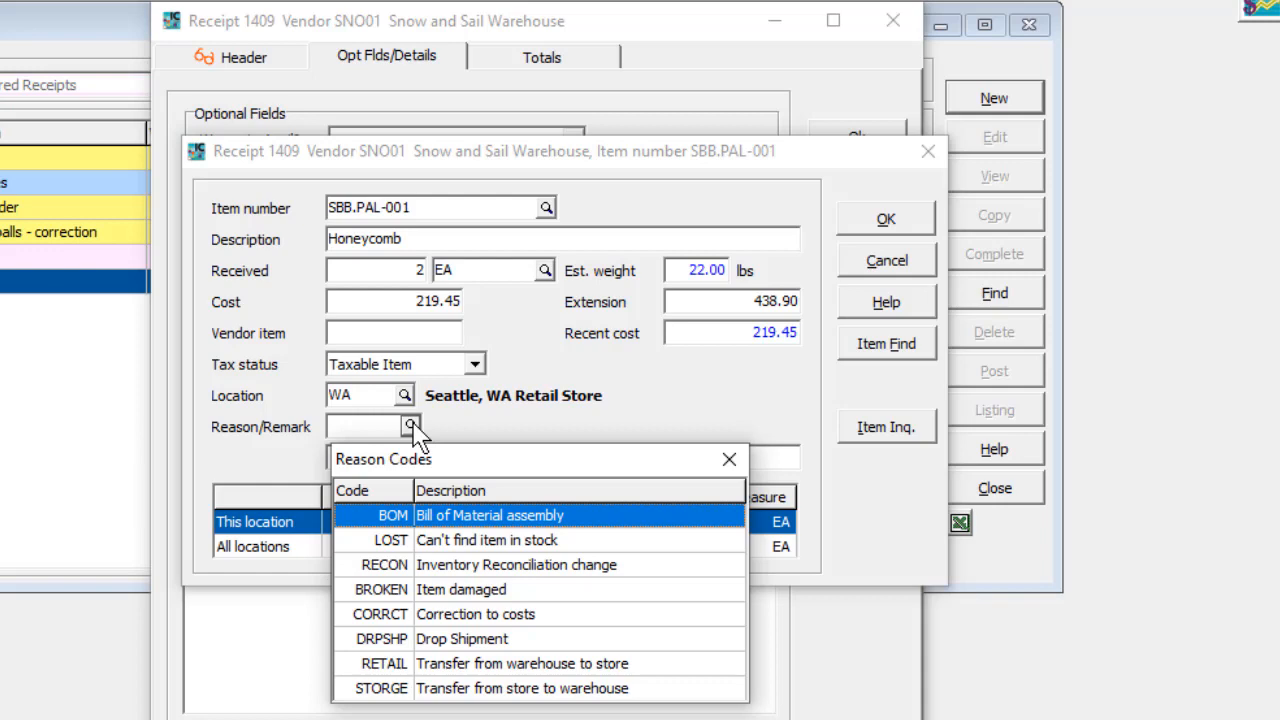
left_click(414, 424)
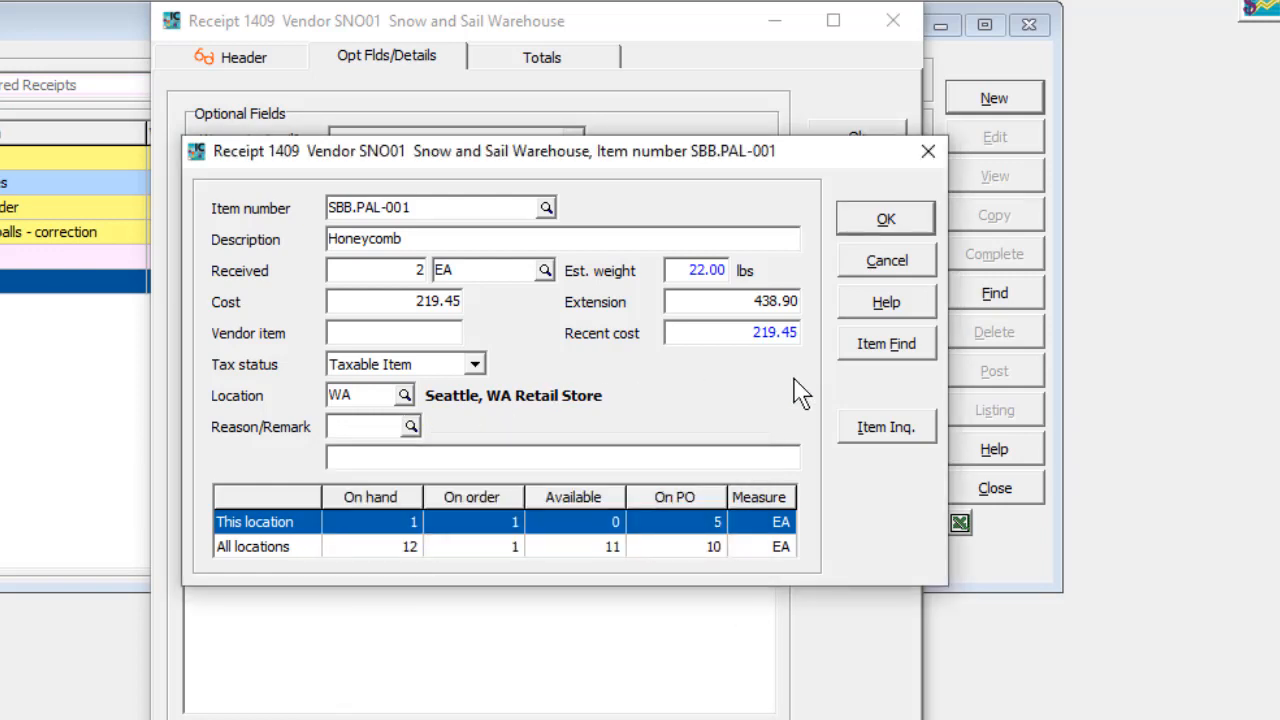
left_click(848, 430)
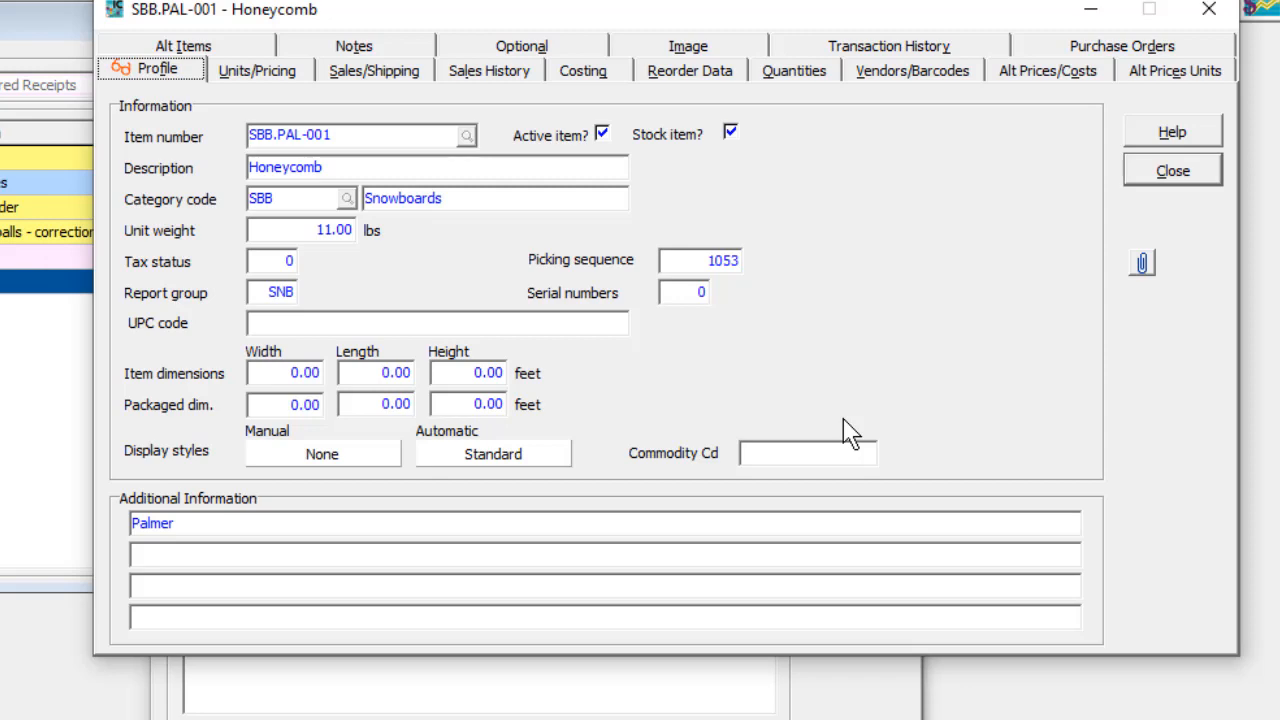
key("Escape")
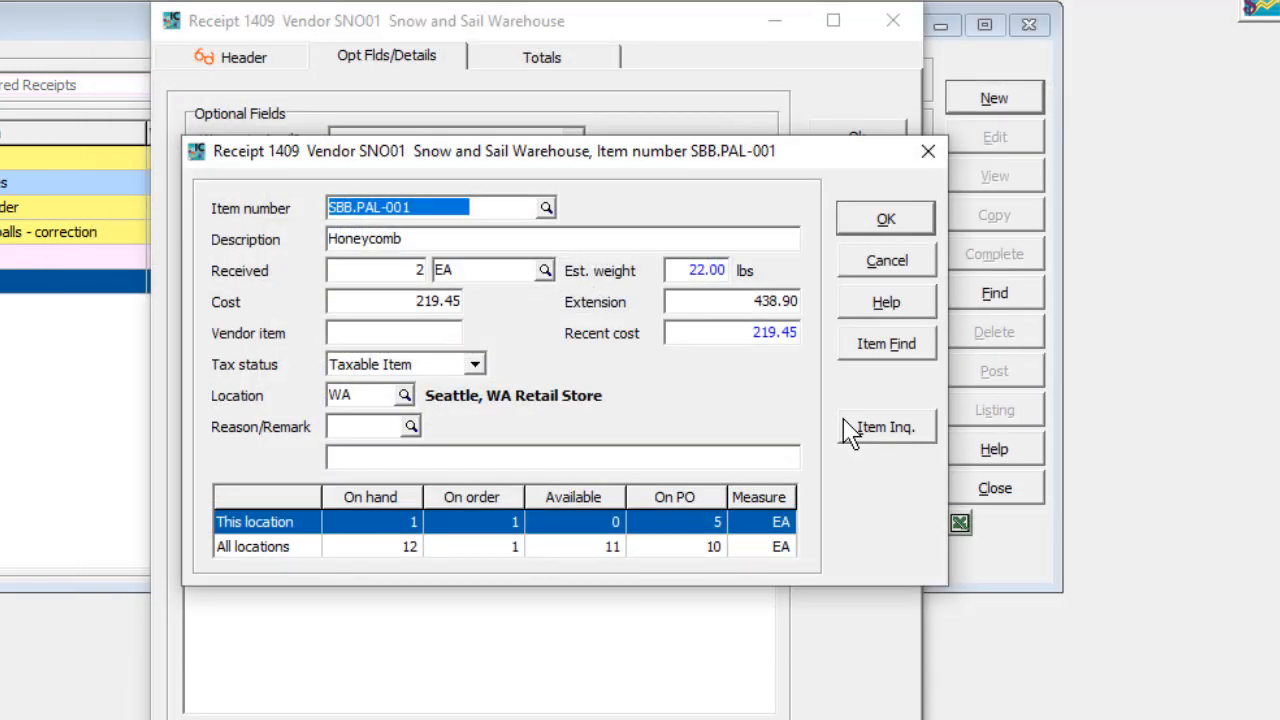
Save the Honeycomb detail line and close the blank new detail entry
left_click(867, 226)
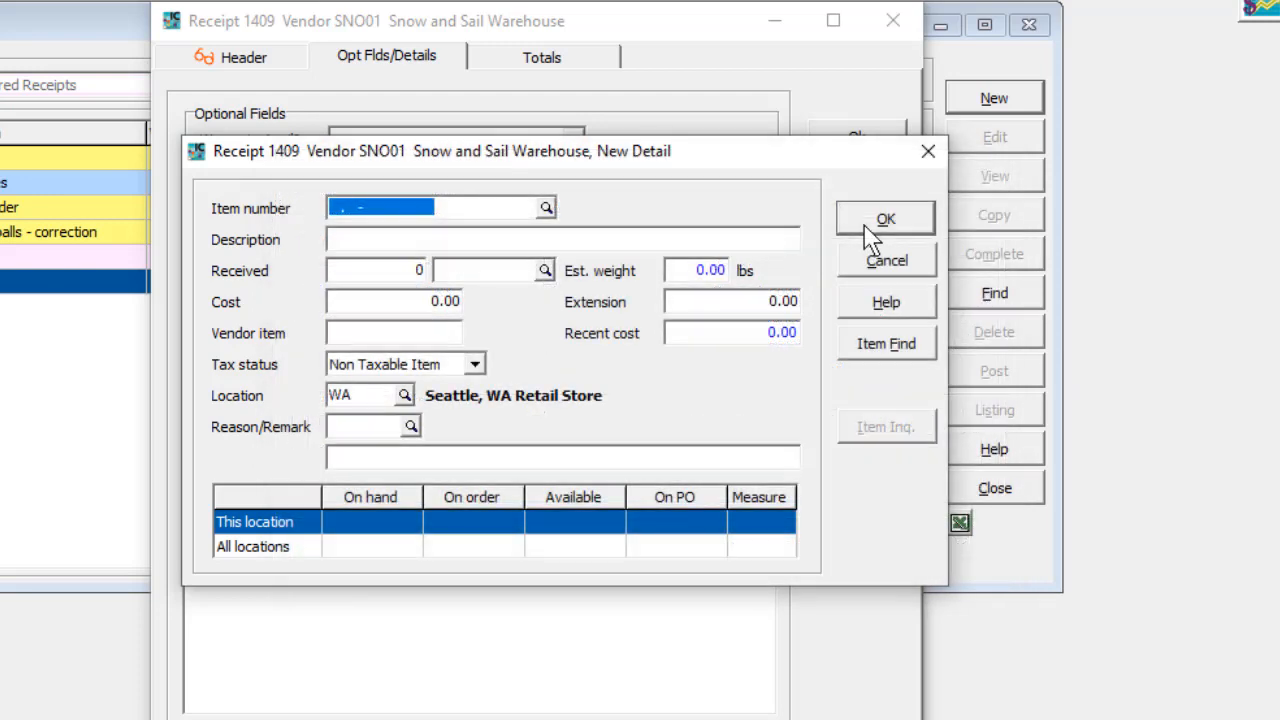
left_click(866, 229)
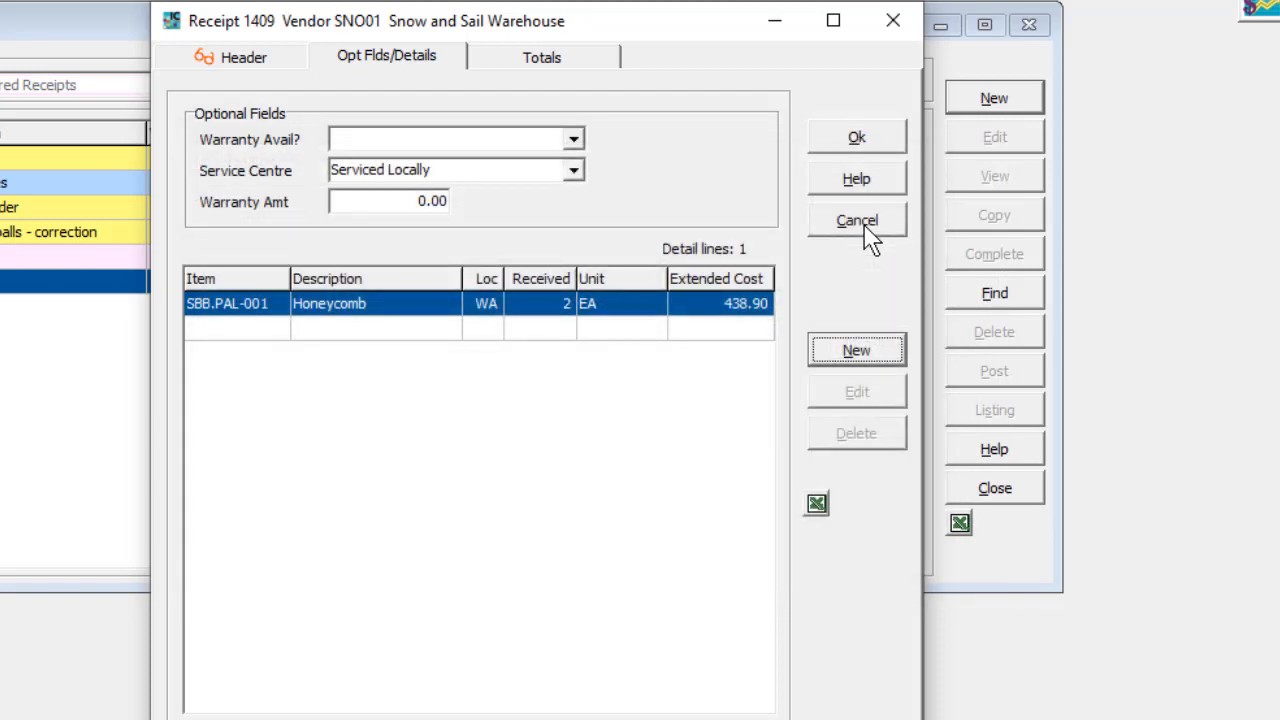
Apply a 3% discount in the receipt's totals and save the receipt
left_click(580, 62)
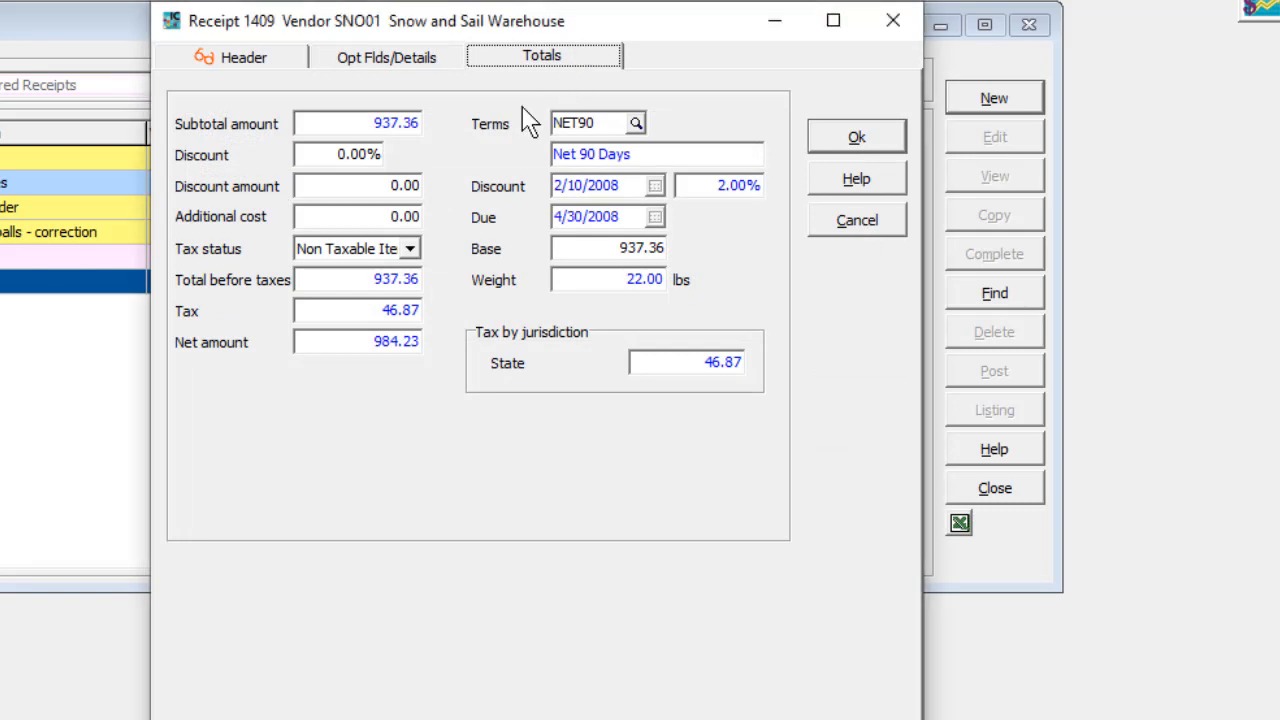
left_click(417, 155)
type("3")
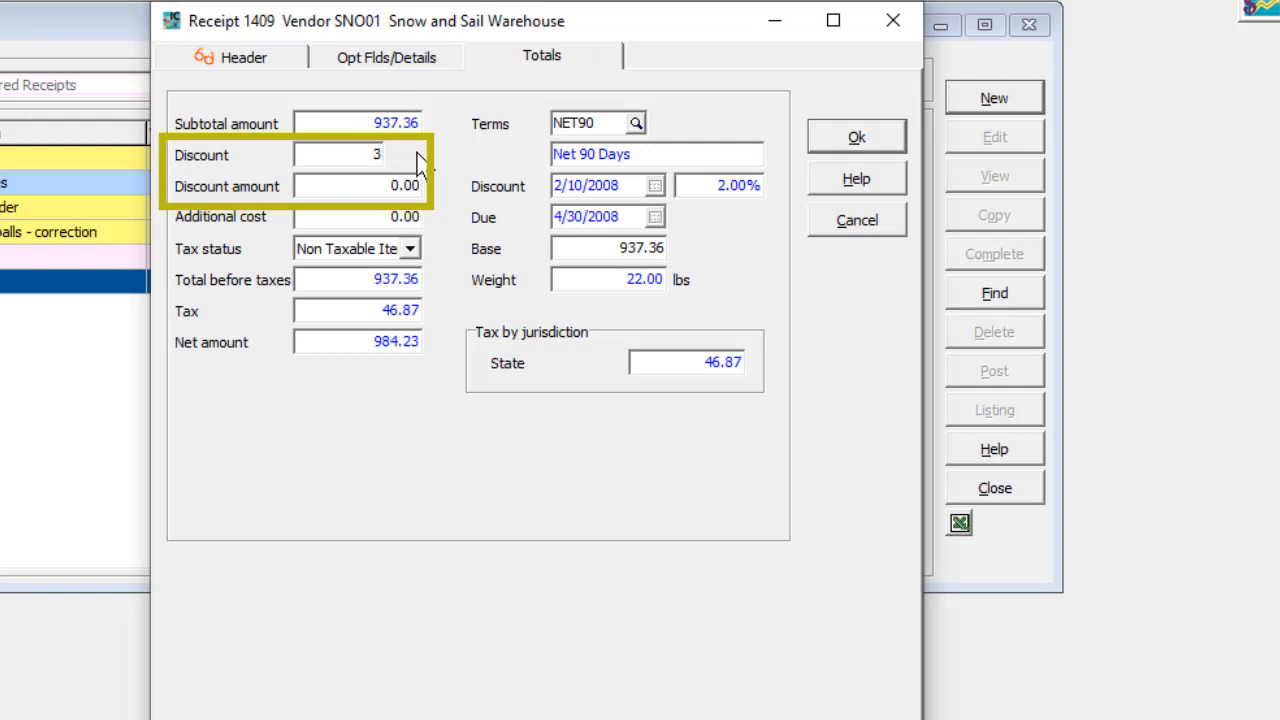
key("Tab")
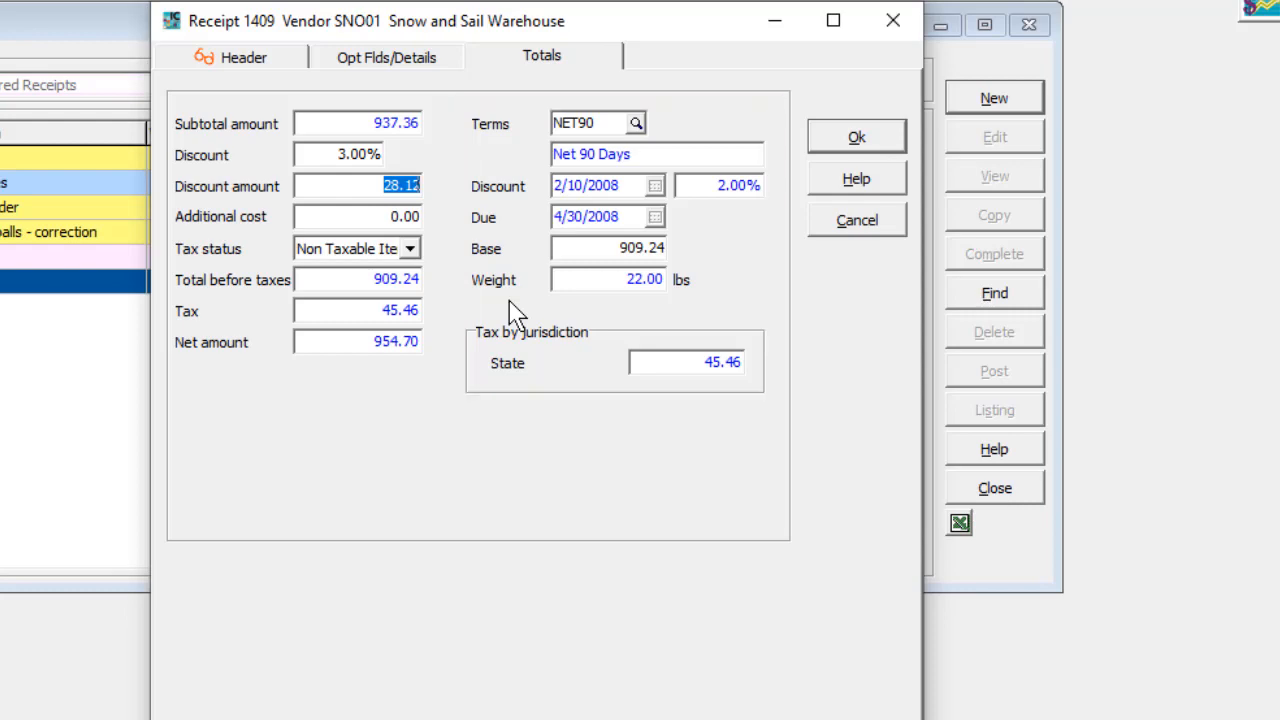
left_click(845, 146)
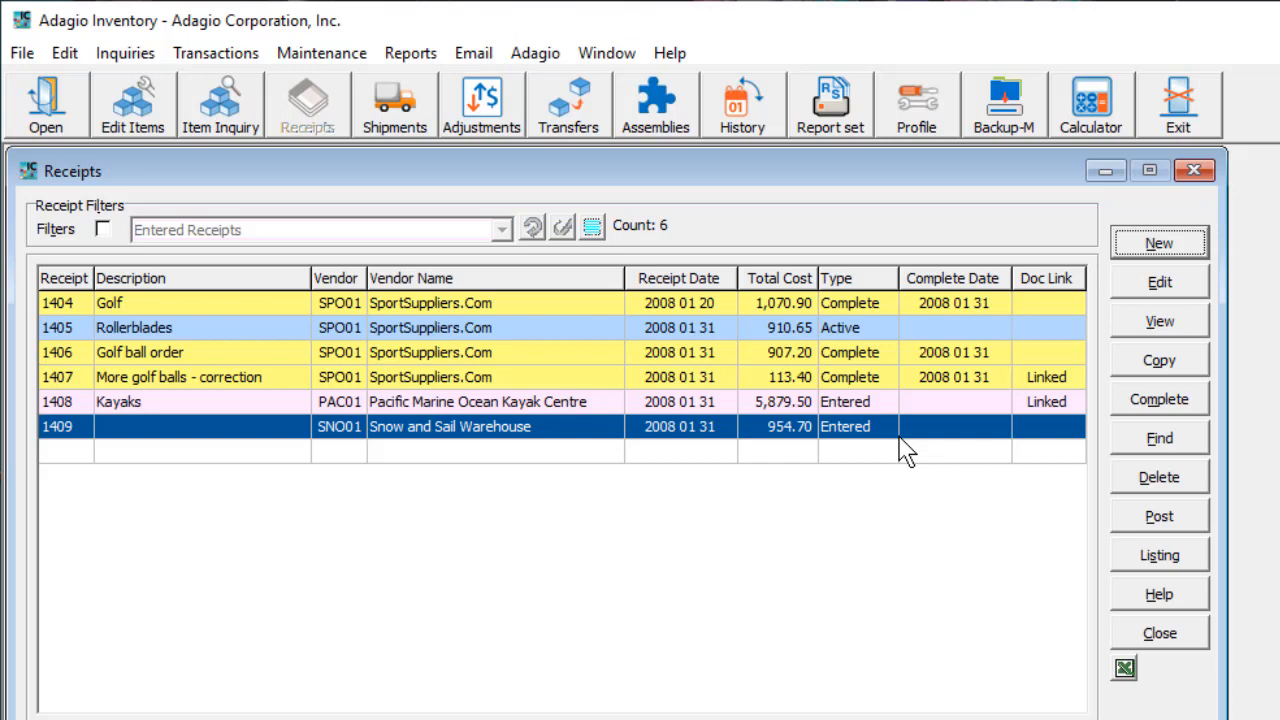
Post the two entered receipts, 1408 and 1409, together as one batch
left_click(886, 410, "ctrl")
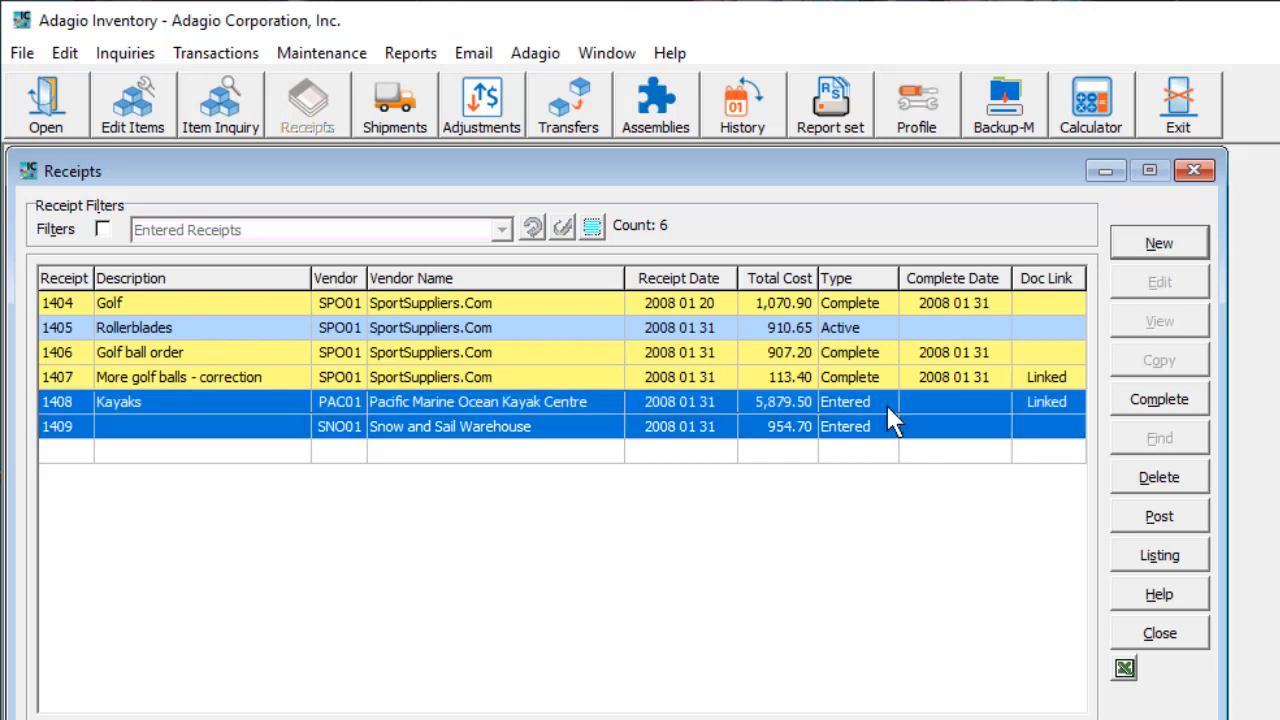
left_click(1140, 522)
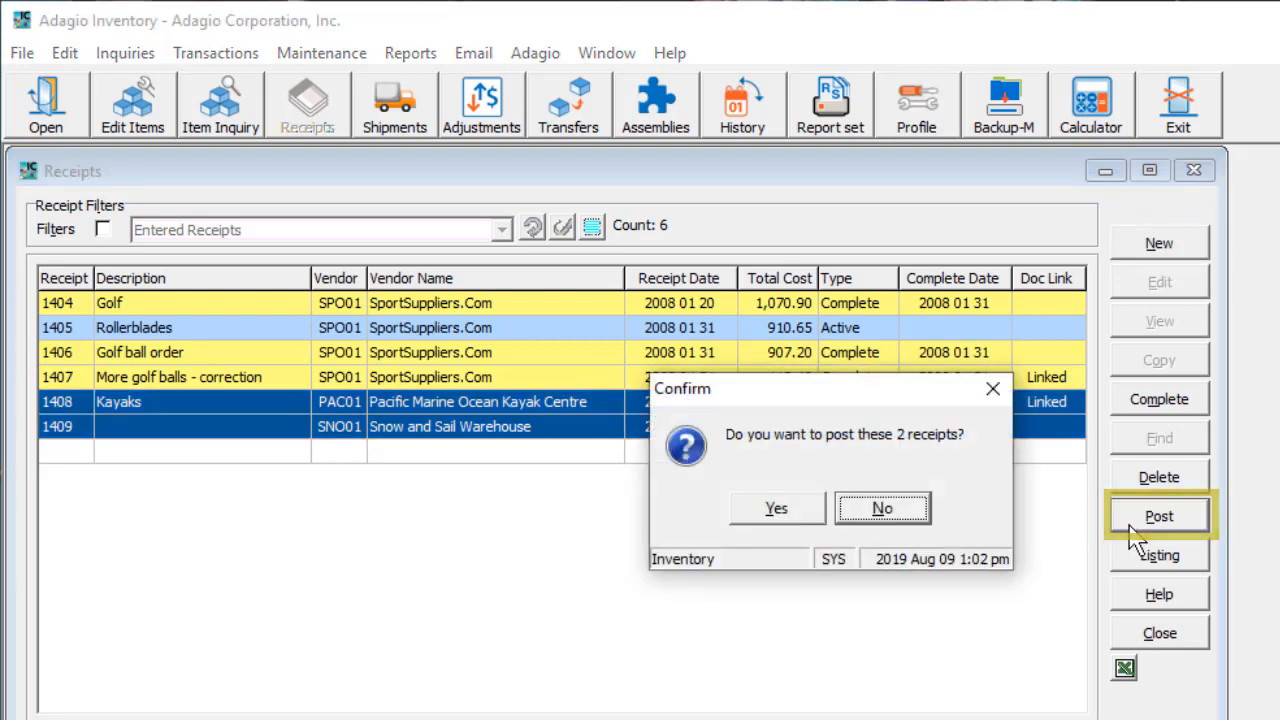
left_click(808, 510)
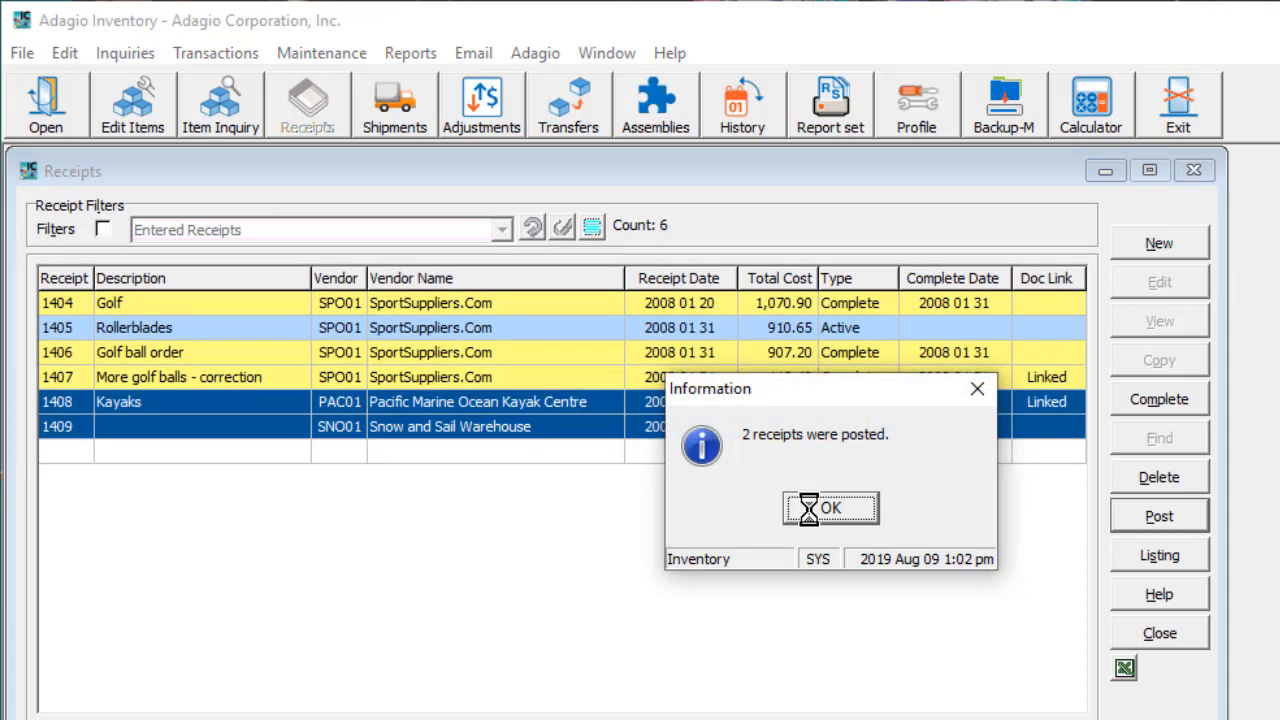
left_click(809, 509)
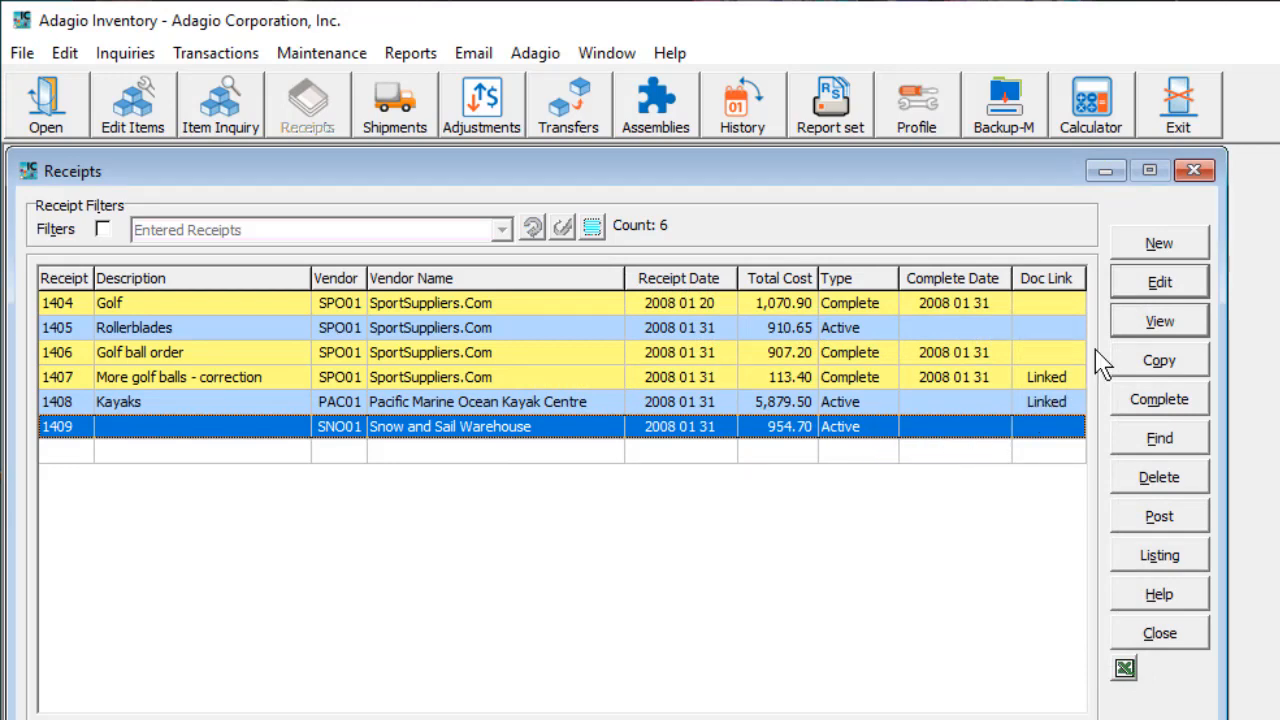
Edit posted receipt 1409 and set the received quantity on its Honeycomb detail line to 1
left_click(1140, 292)
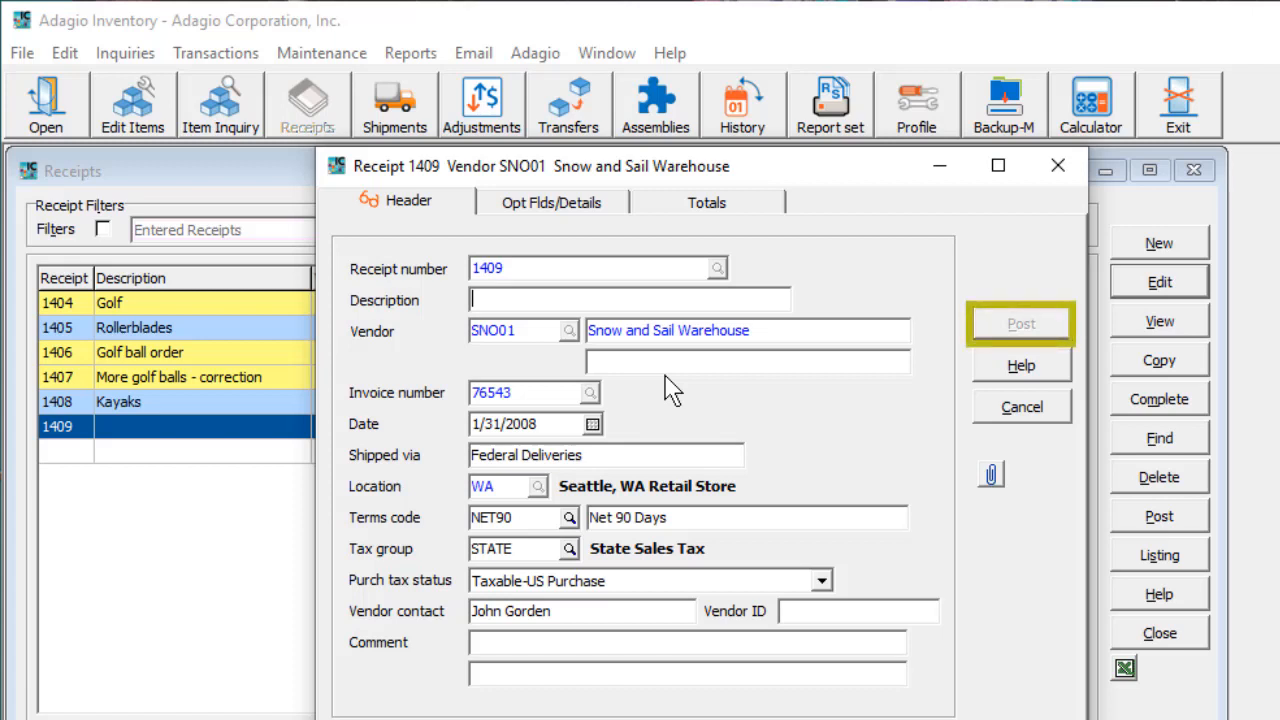
left_click(621, 216)
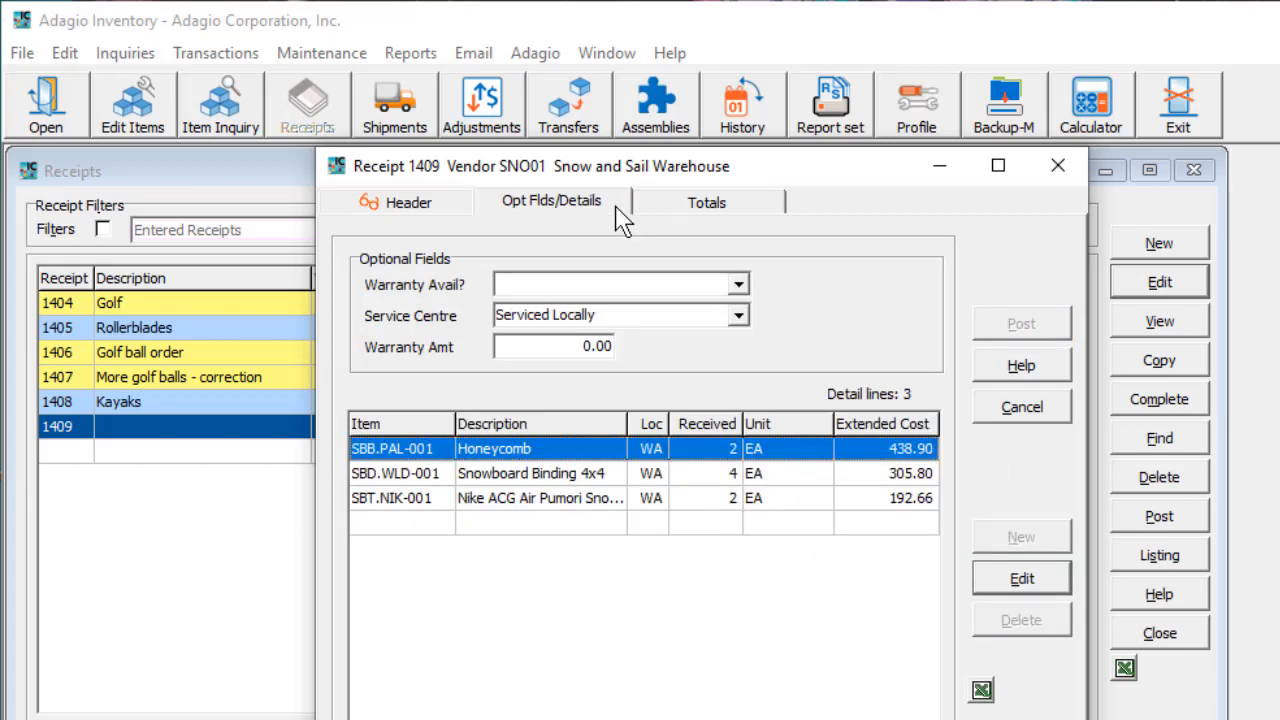
left_click(991, 580)
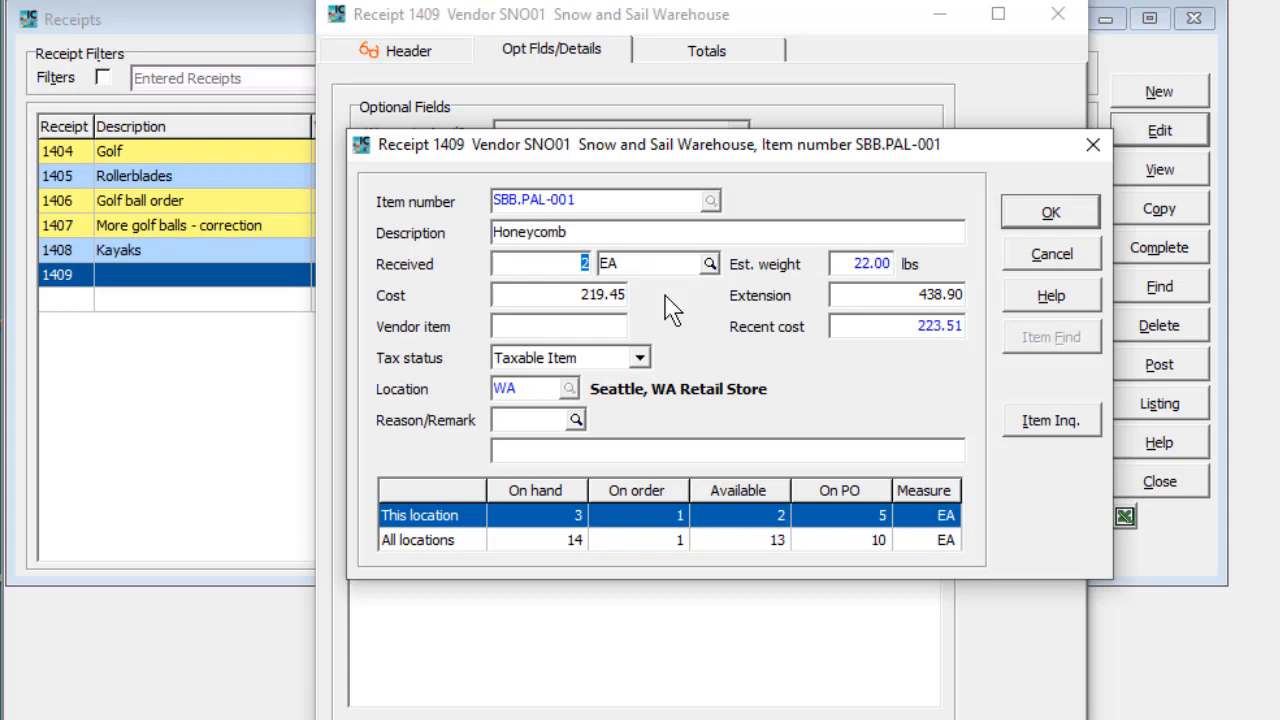
type("1")
key("Tab")
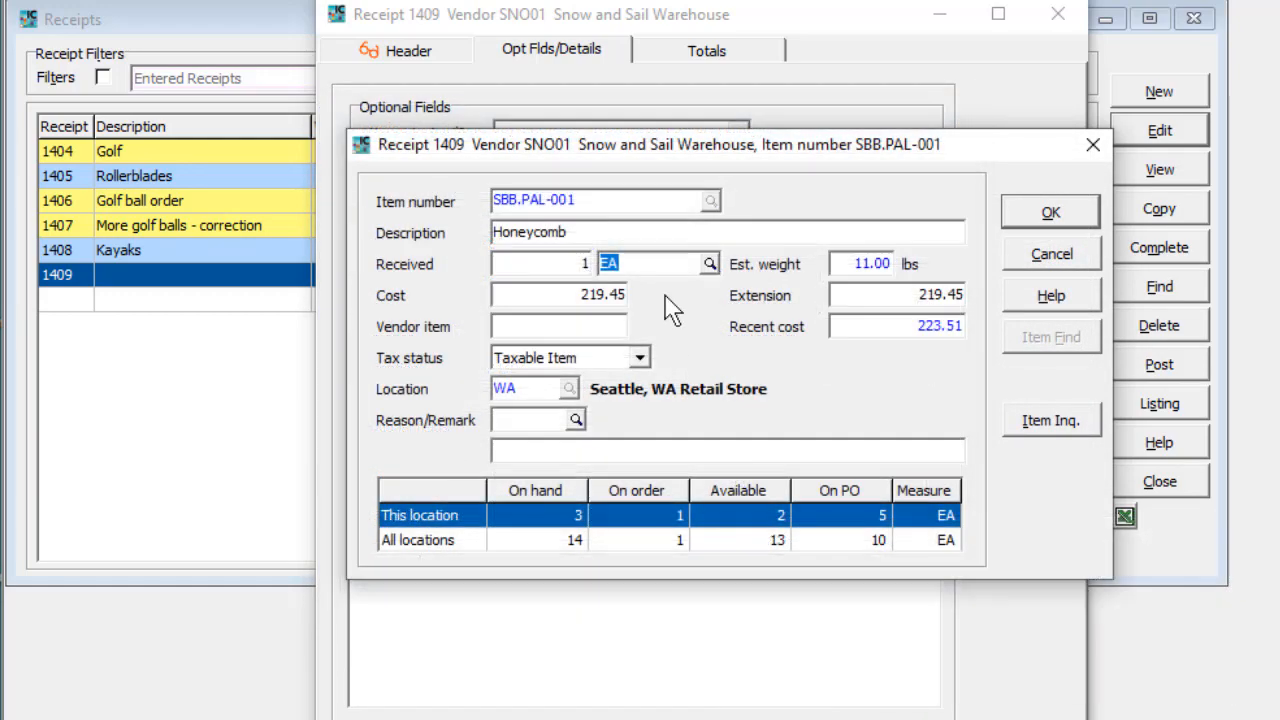
Assign the BROKEN (Item damaged) reason code to the Honeycomb line and post the corrected receipt
left_click(575, 420)
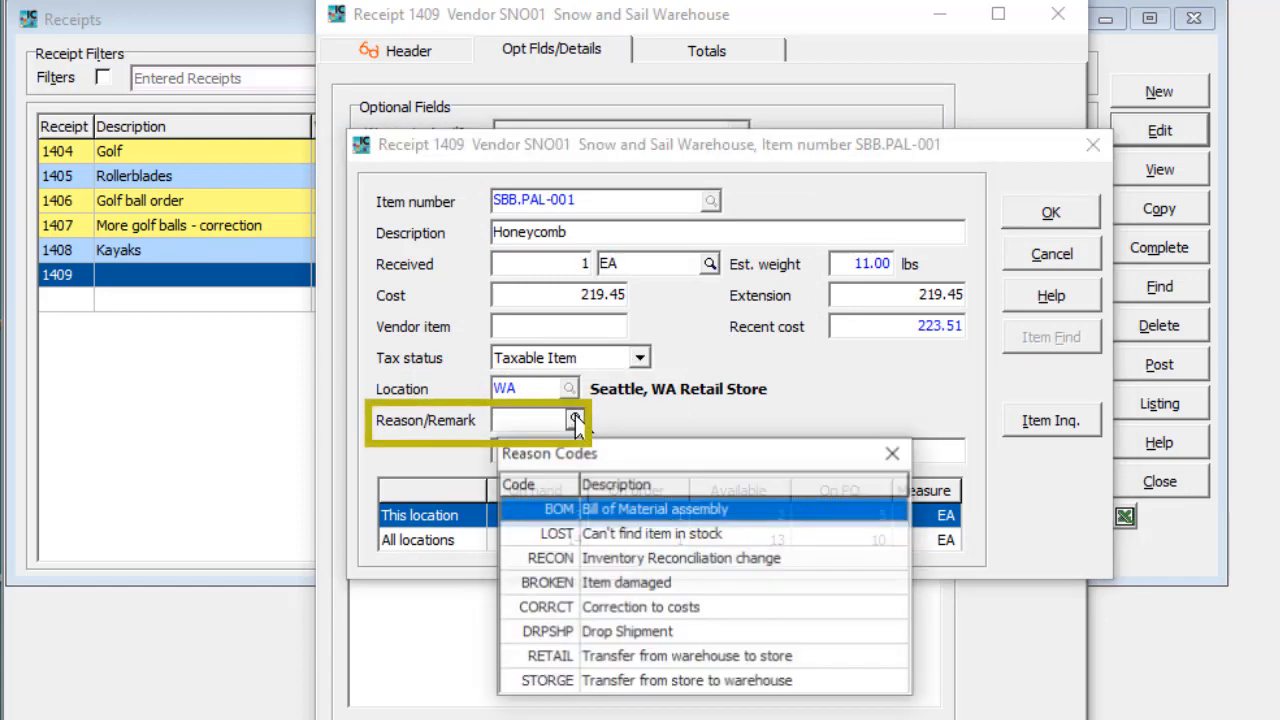
double_click(585, 583)
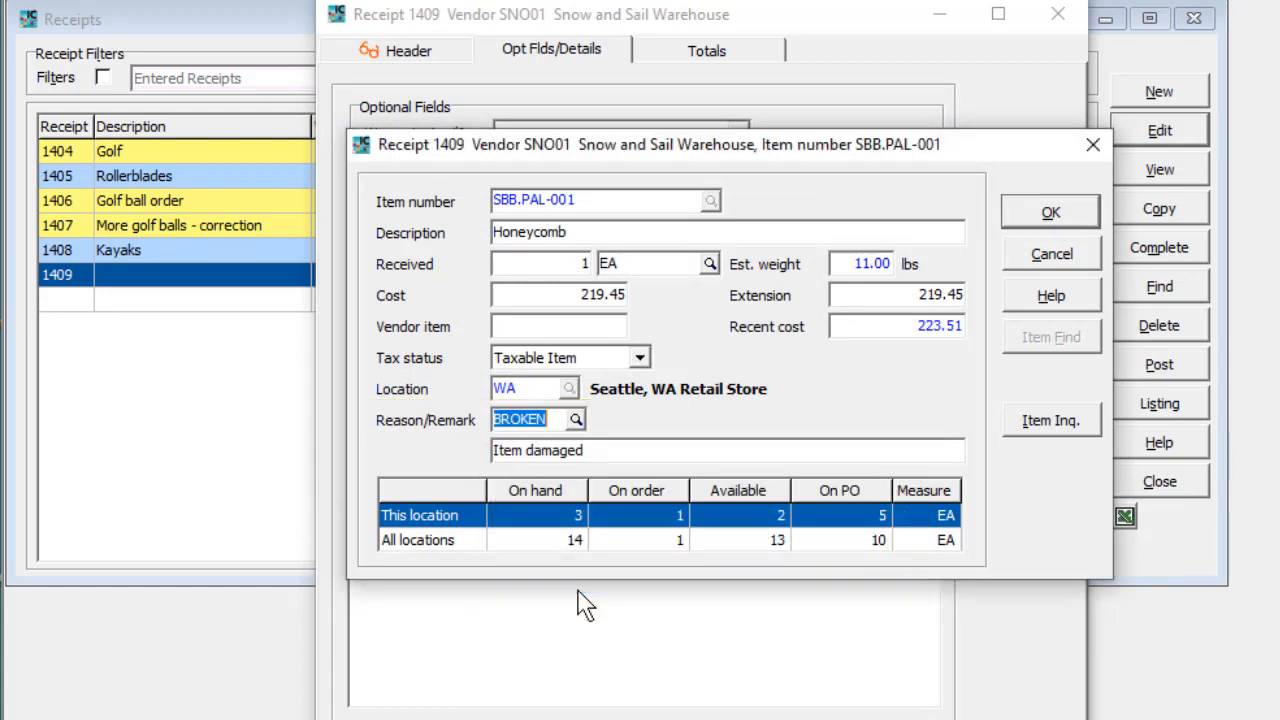
left_click(1010, 218)
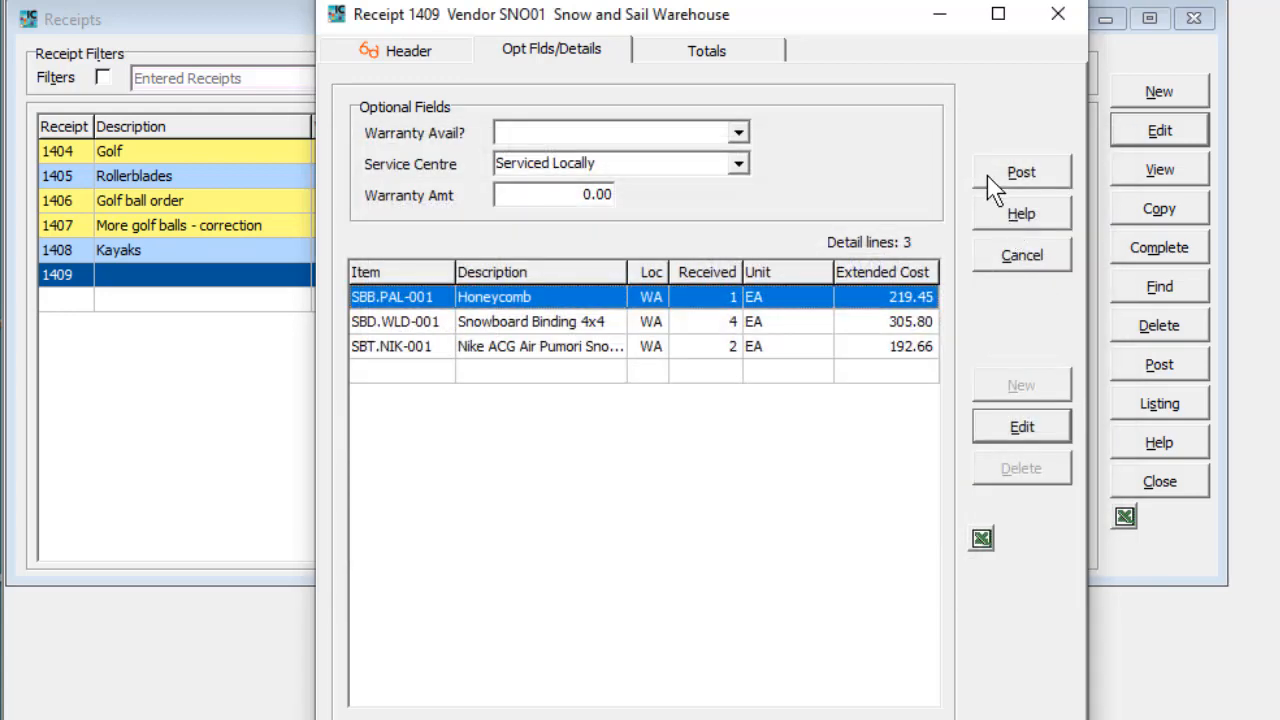
left_click(987, 172)
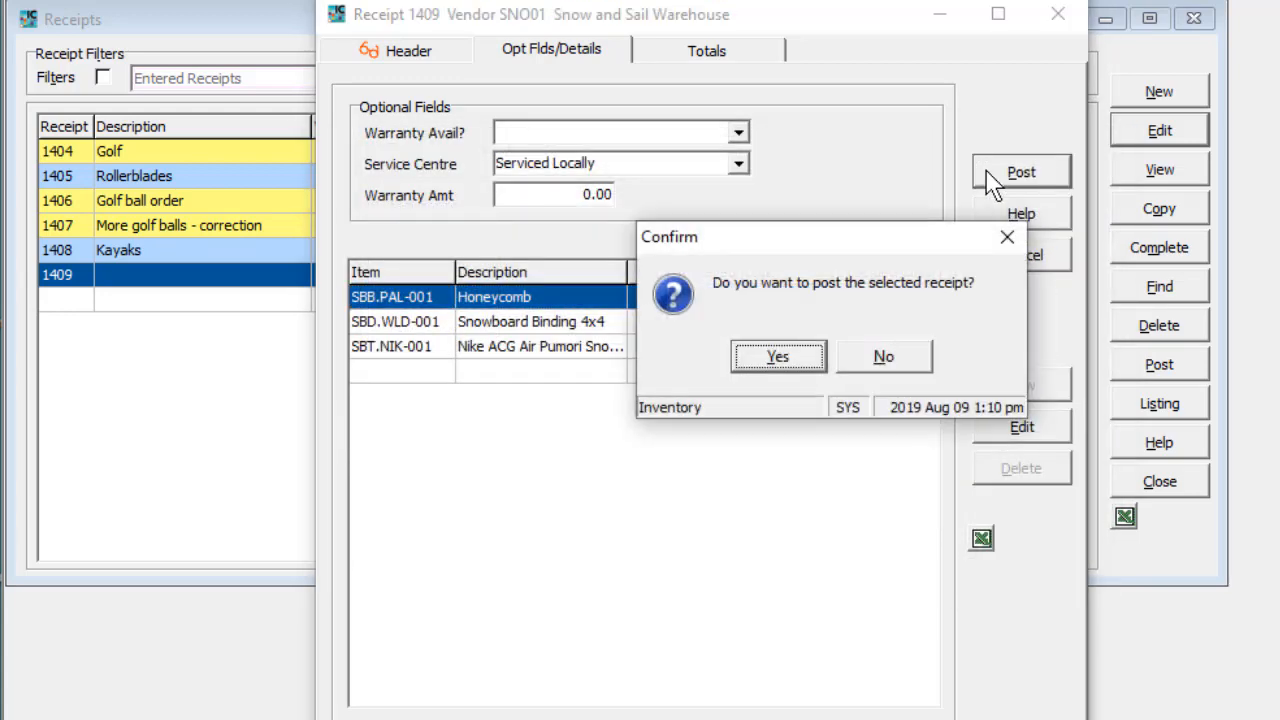
left_click(797, 360)
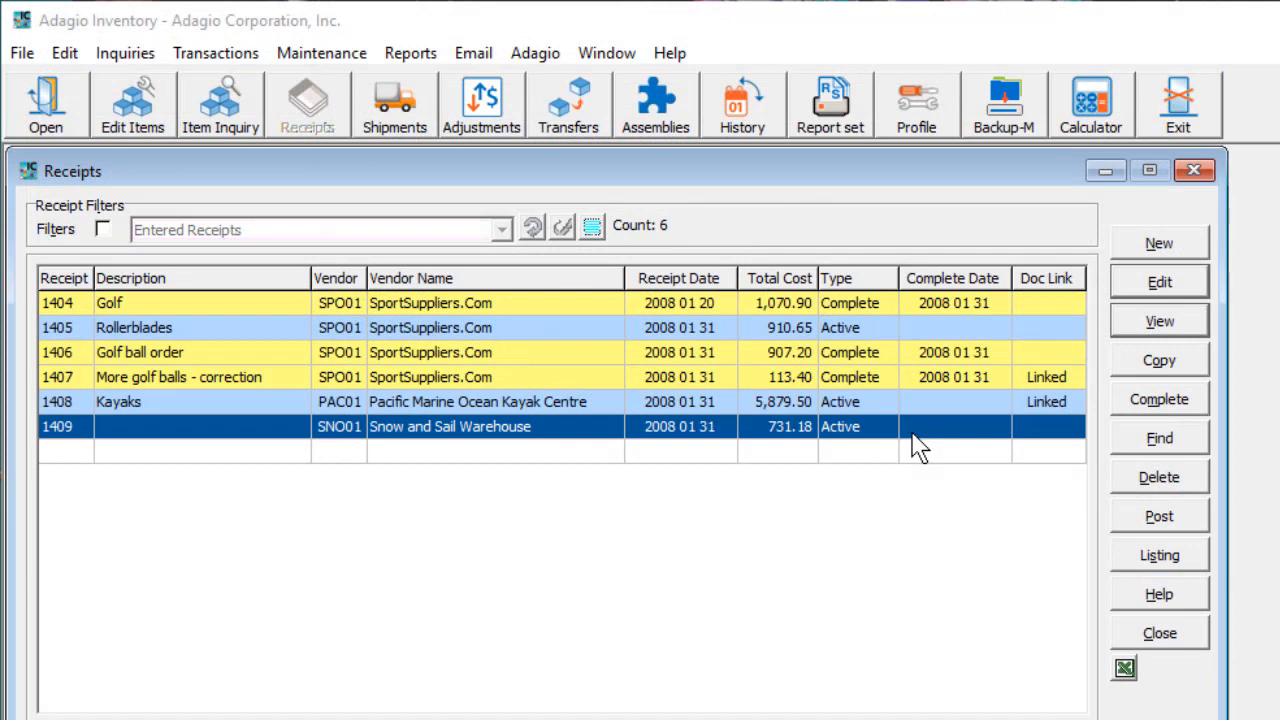
Mark active receipts 1408 and 1409 as complete
left_click(912, 434)
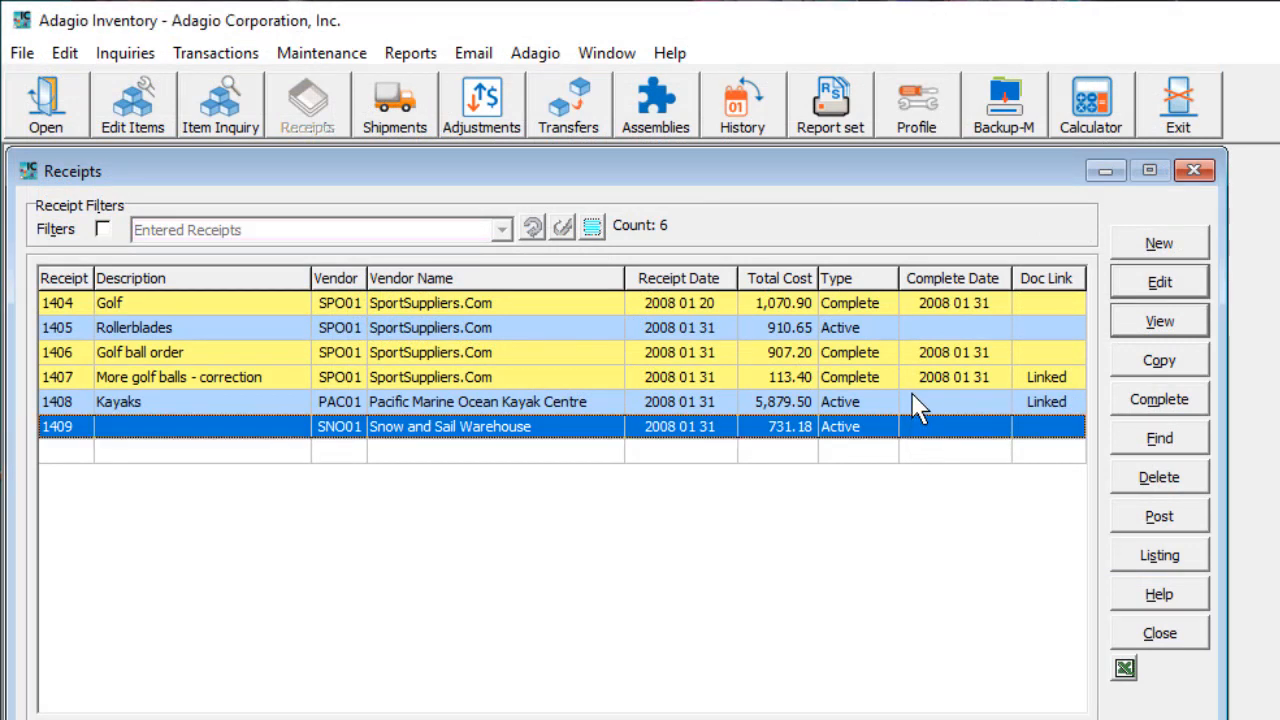
left_click(912, 396, "ctrl")
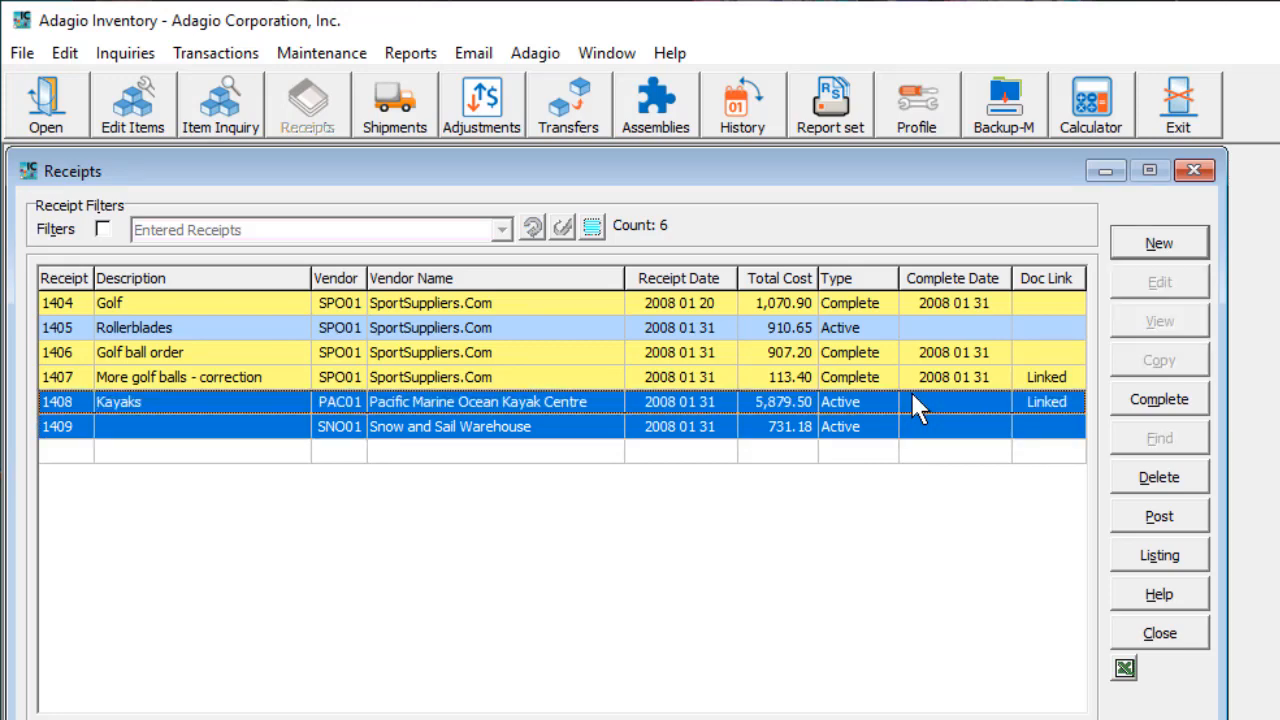
left_click(1122, 406)
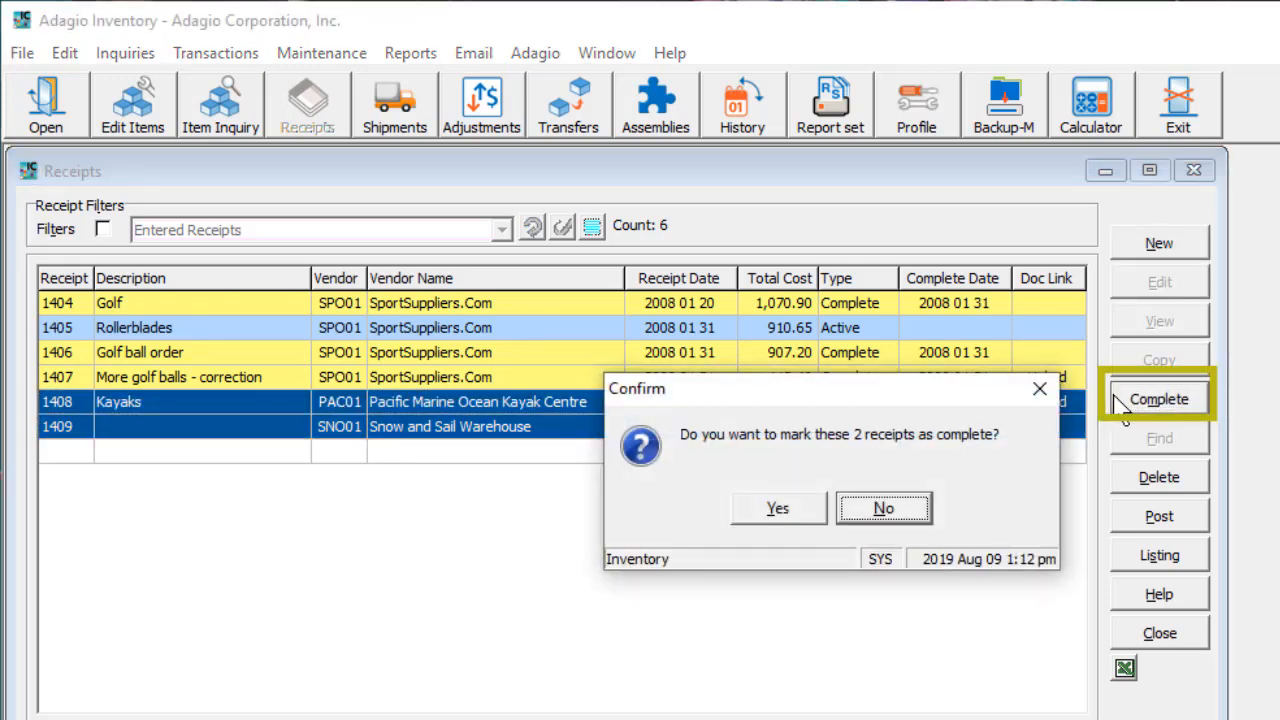
left_click(805, 518)
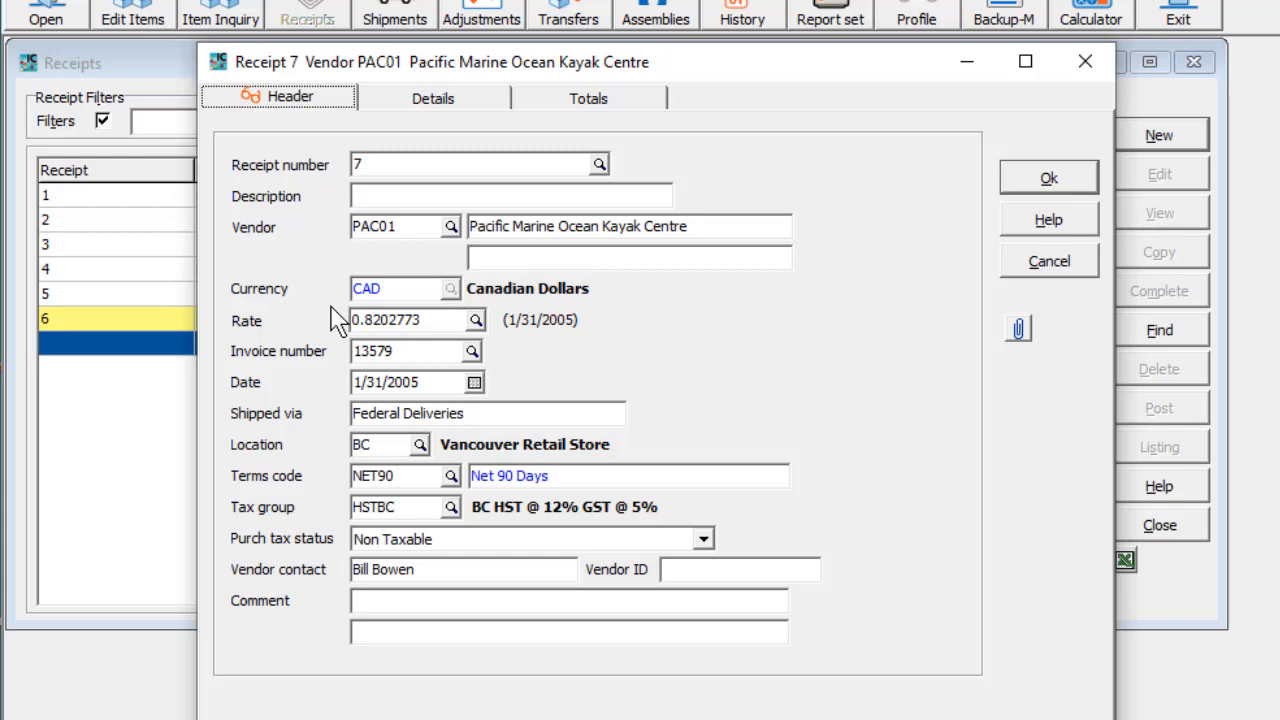
Review the CAD to USD exchange rate choices, detail costs and totals of receipt 7 for Pacific Marine Ocean Kayak Centre
left_click(475, 321)
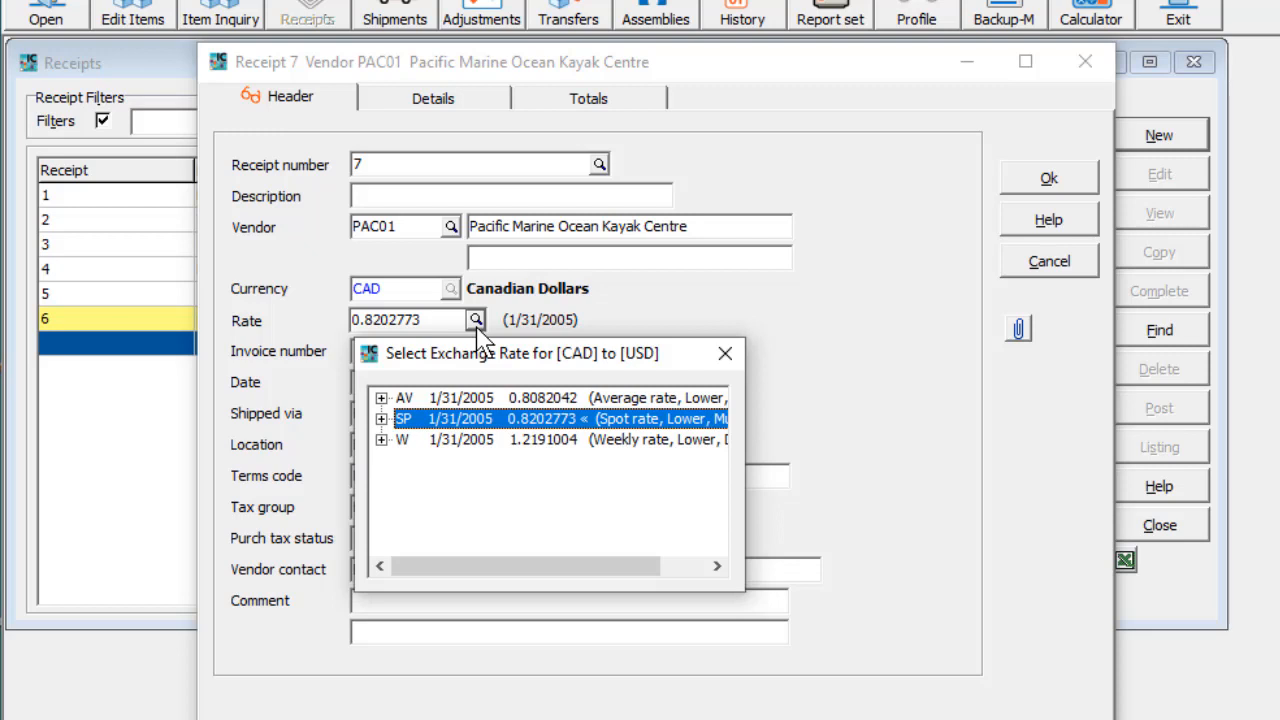
key("Return")
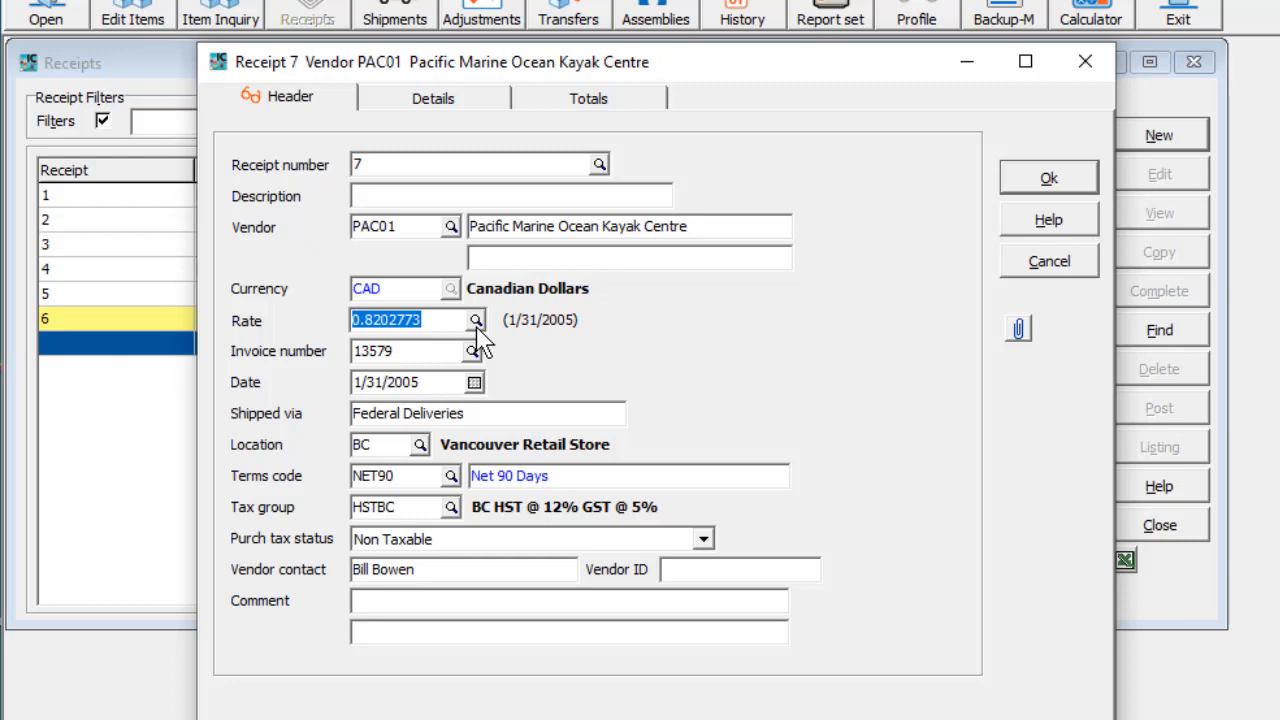
left_click(458, 100)
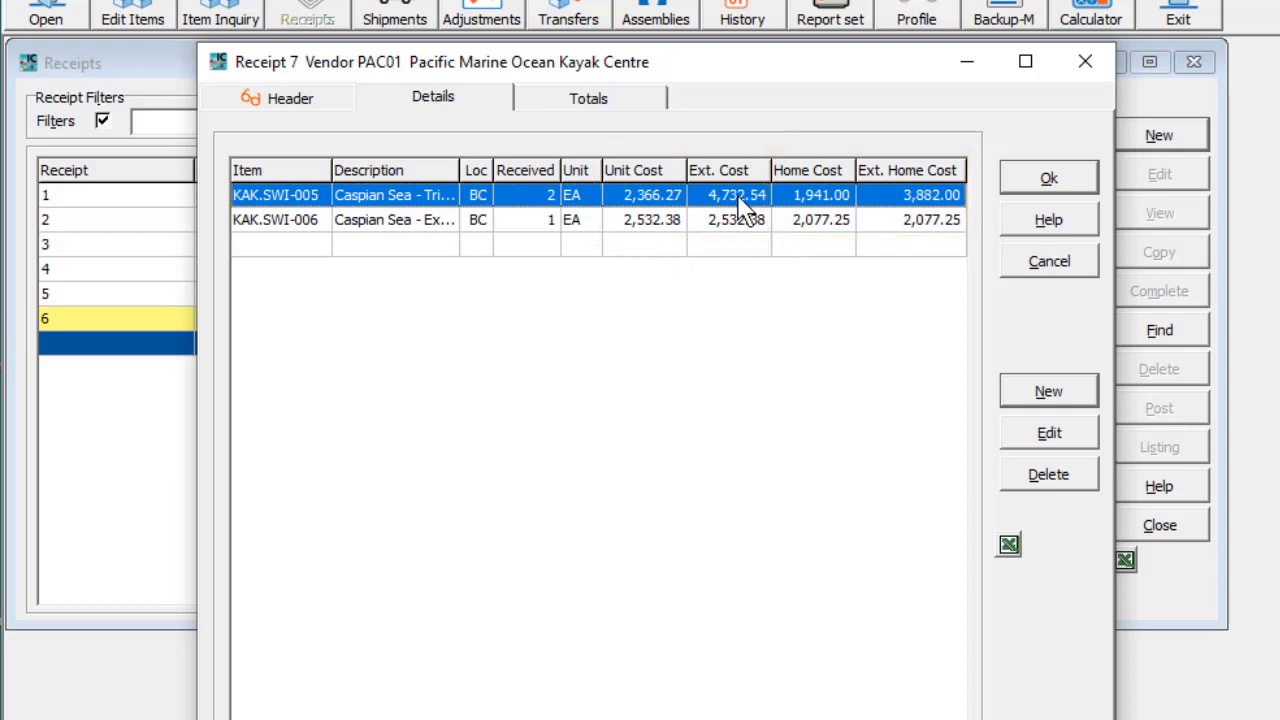
left_click(662, 108)
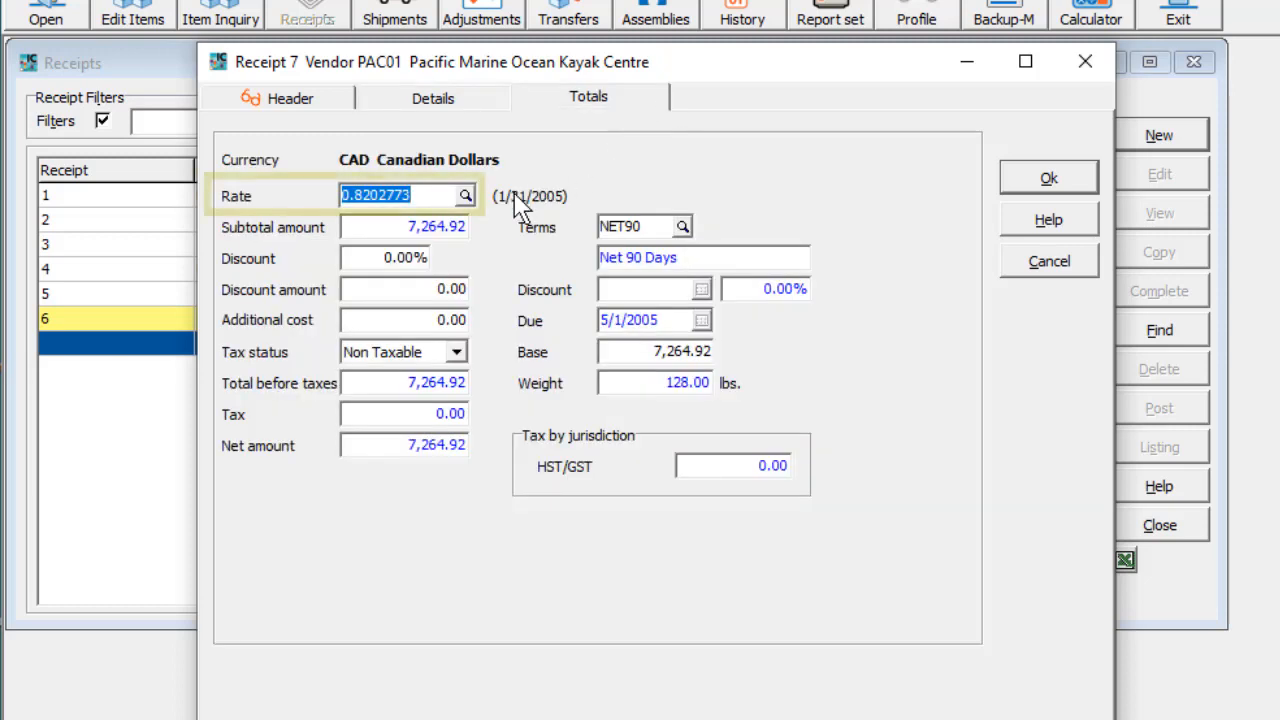